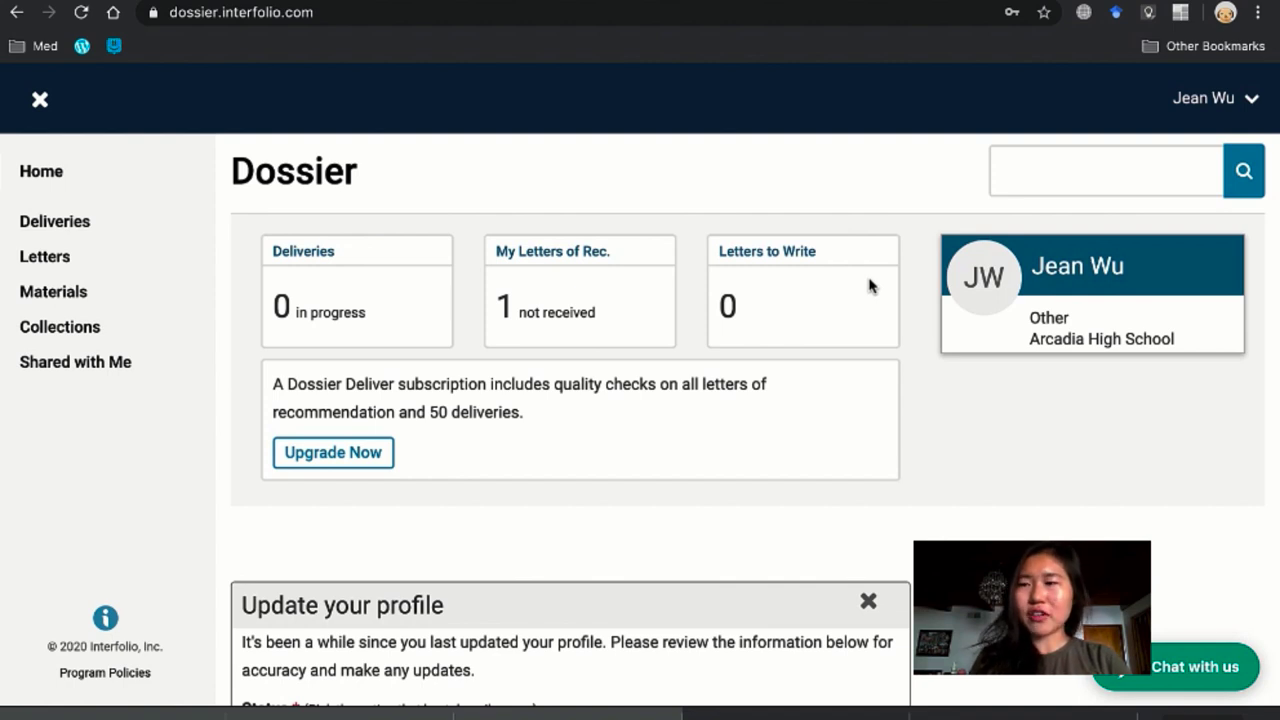
Go to the Letters page and begin a new recommendation letter request
left_click(77, 266)
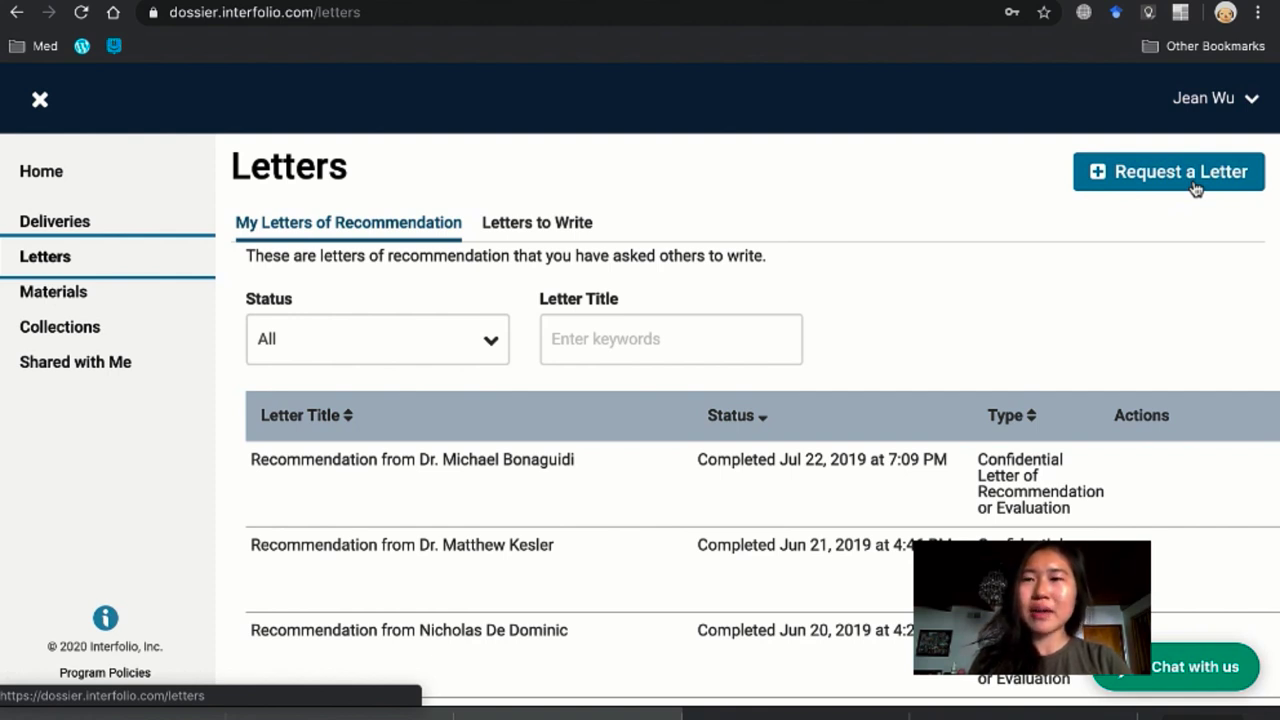
left_click(1195, 189)
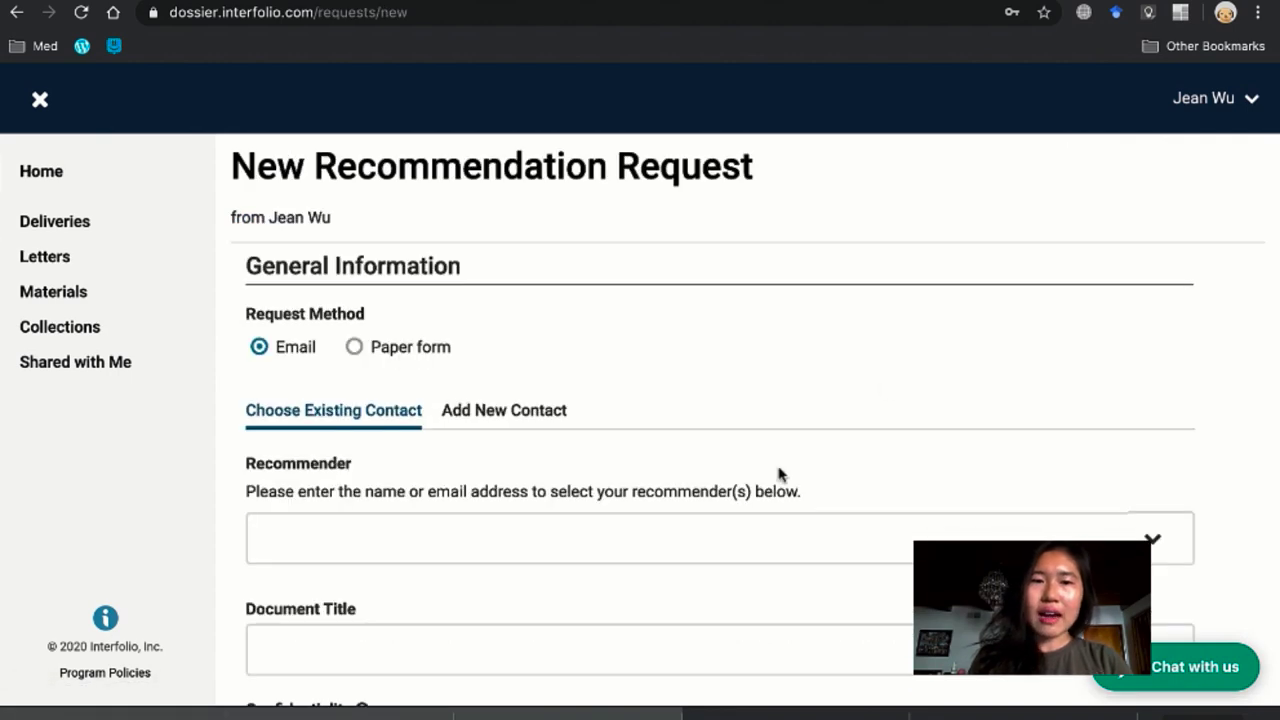
scroll(781, 474, "down", 1)
scroll(781, 474, "up", 1)
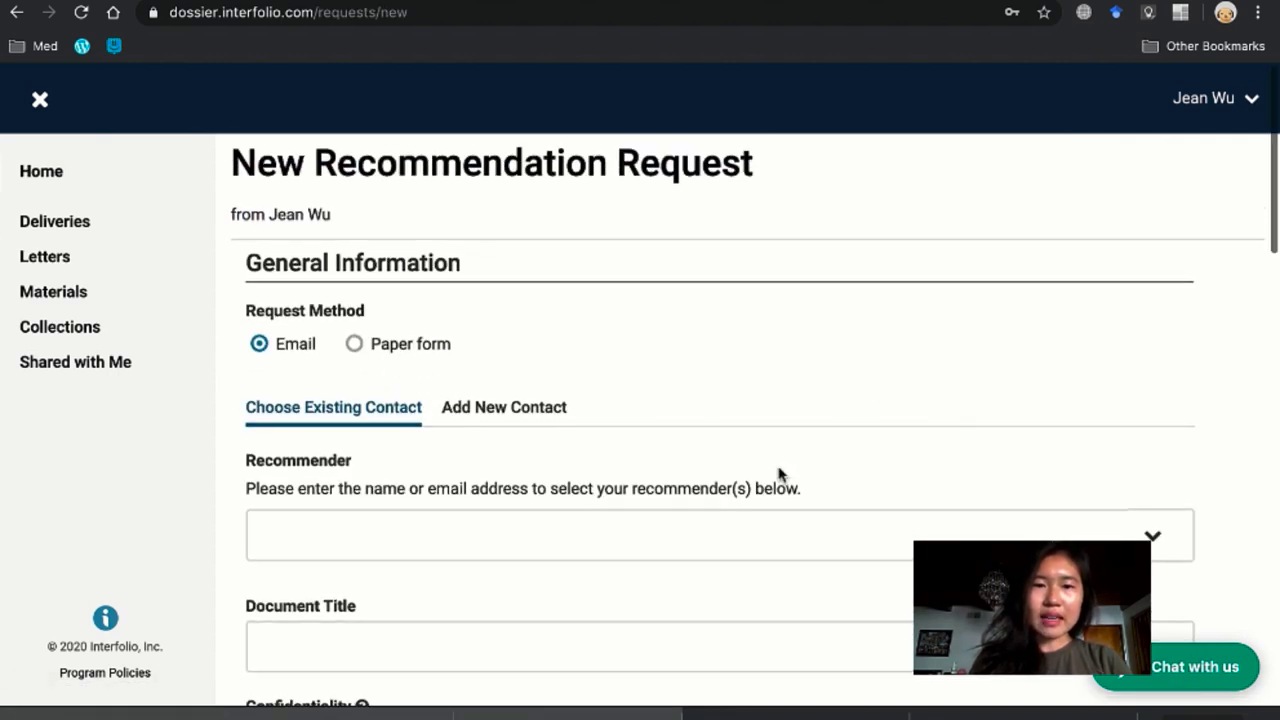
scroll(777, 474, "down", 2)
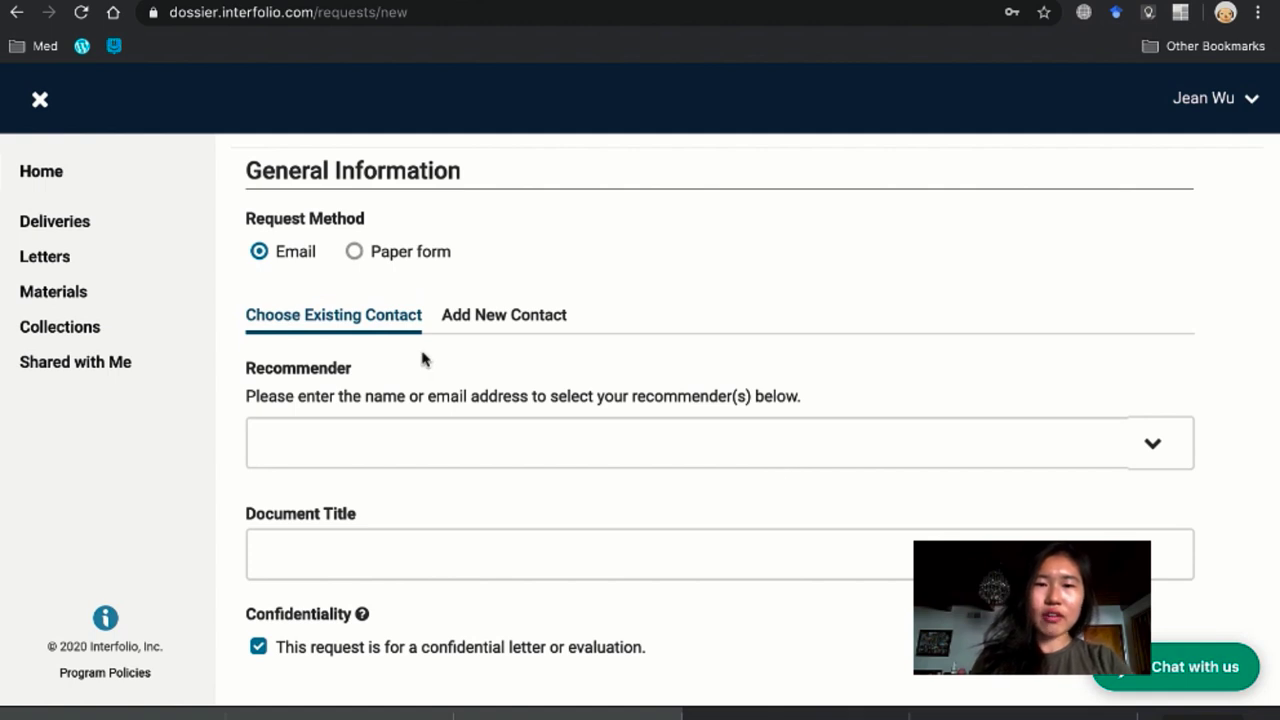
scroll(422, 360, "down", 1)
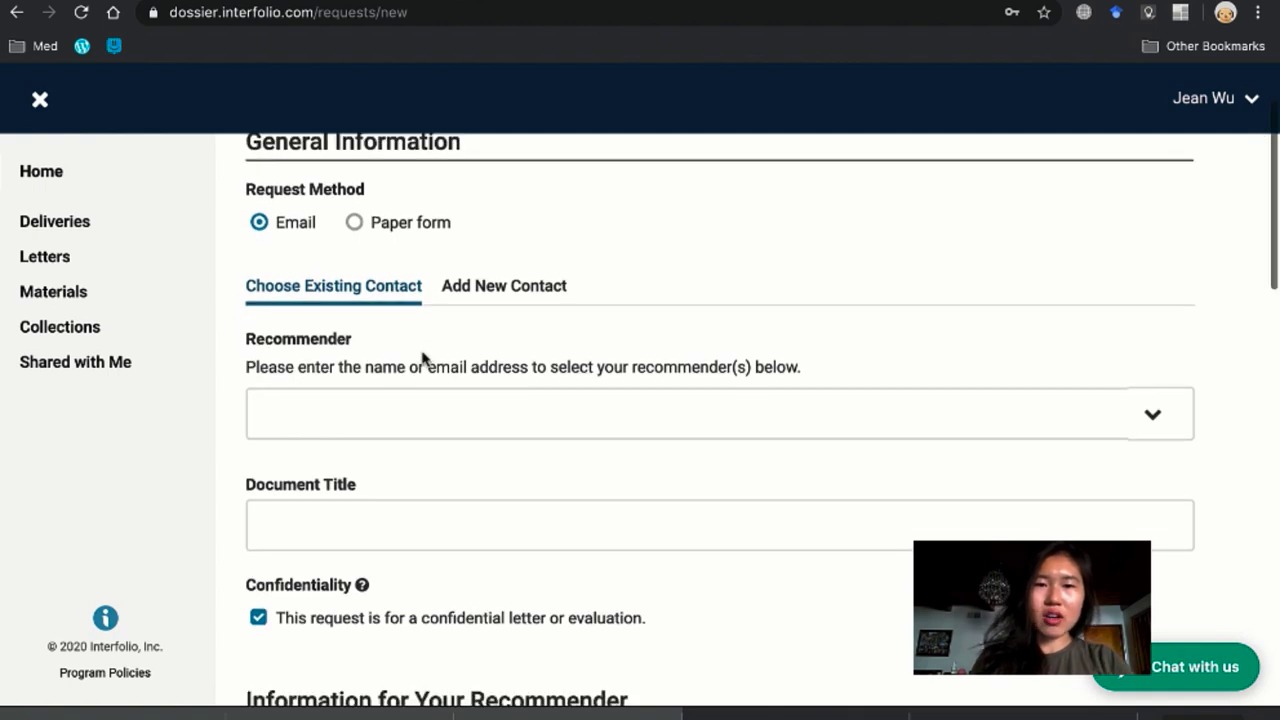
left_click(524, 295)
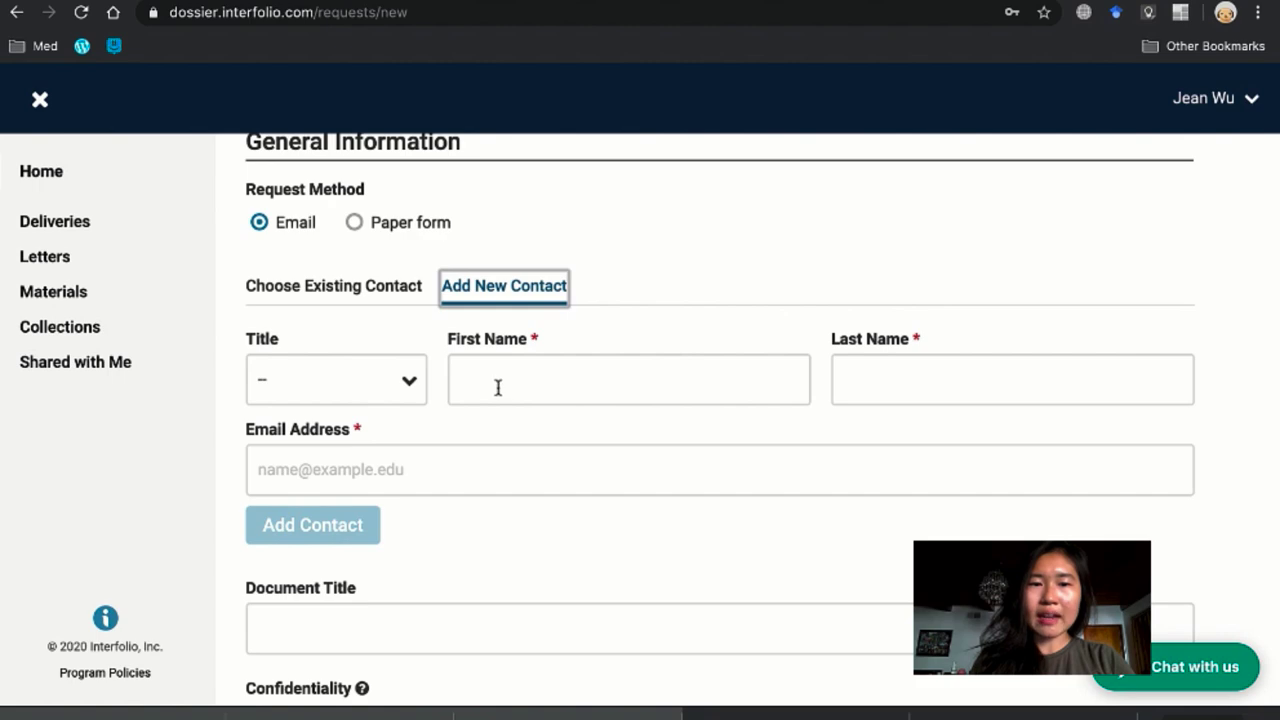
scroll(520, 400, "down", 5)
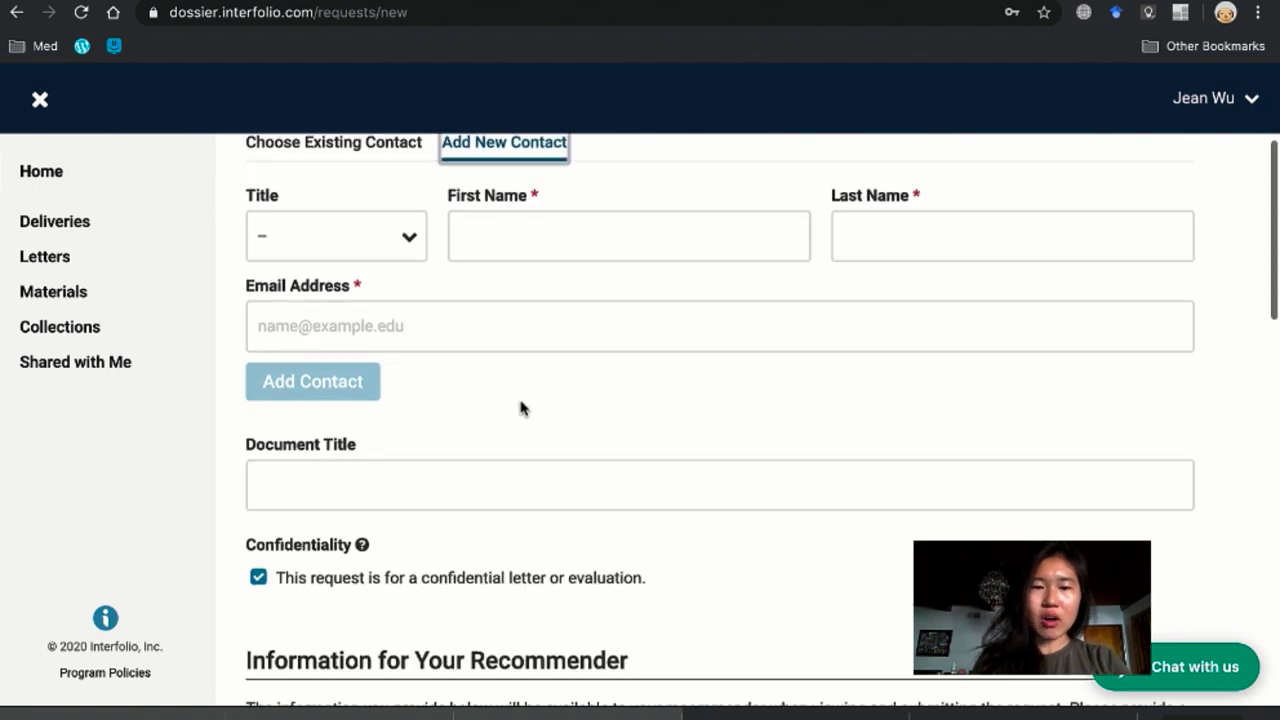
scroll(520, 400, "up", 3)
scroll(520, 405, "up", 5)
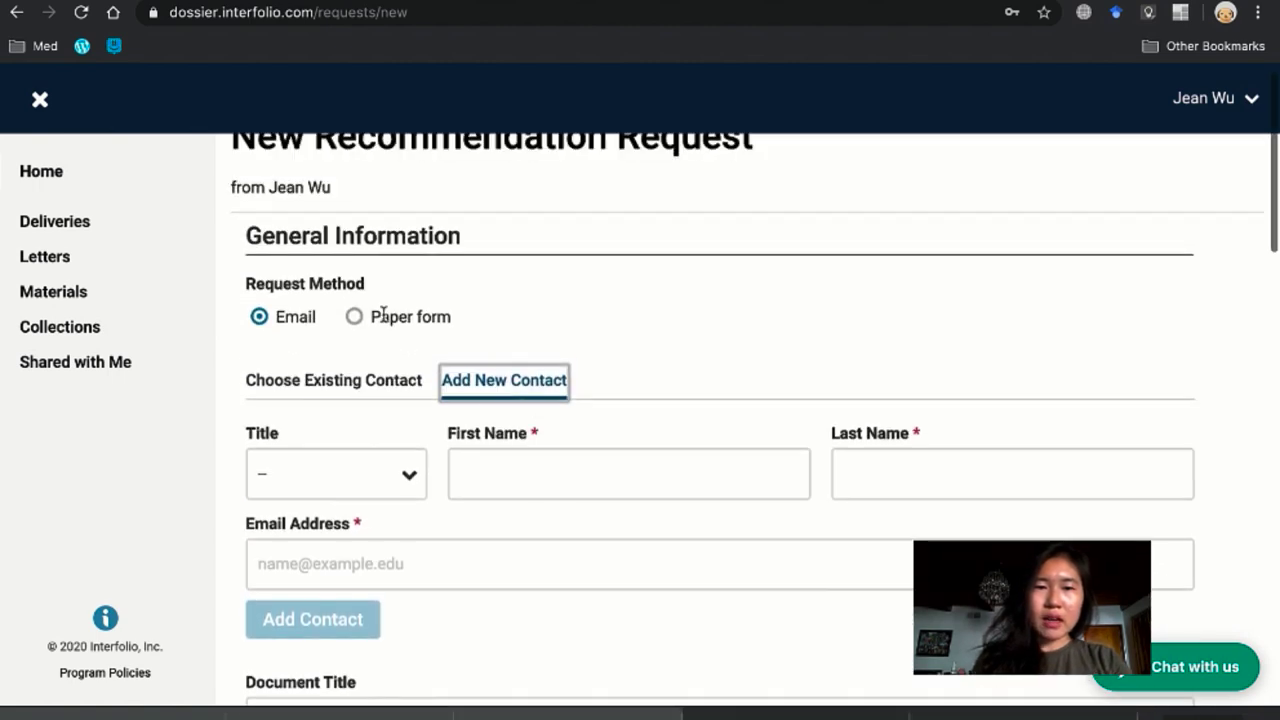
left_click(336, 415)
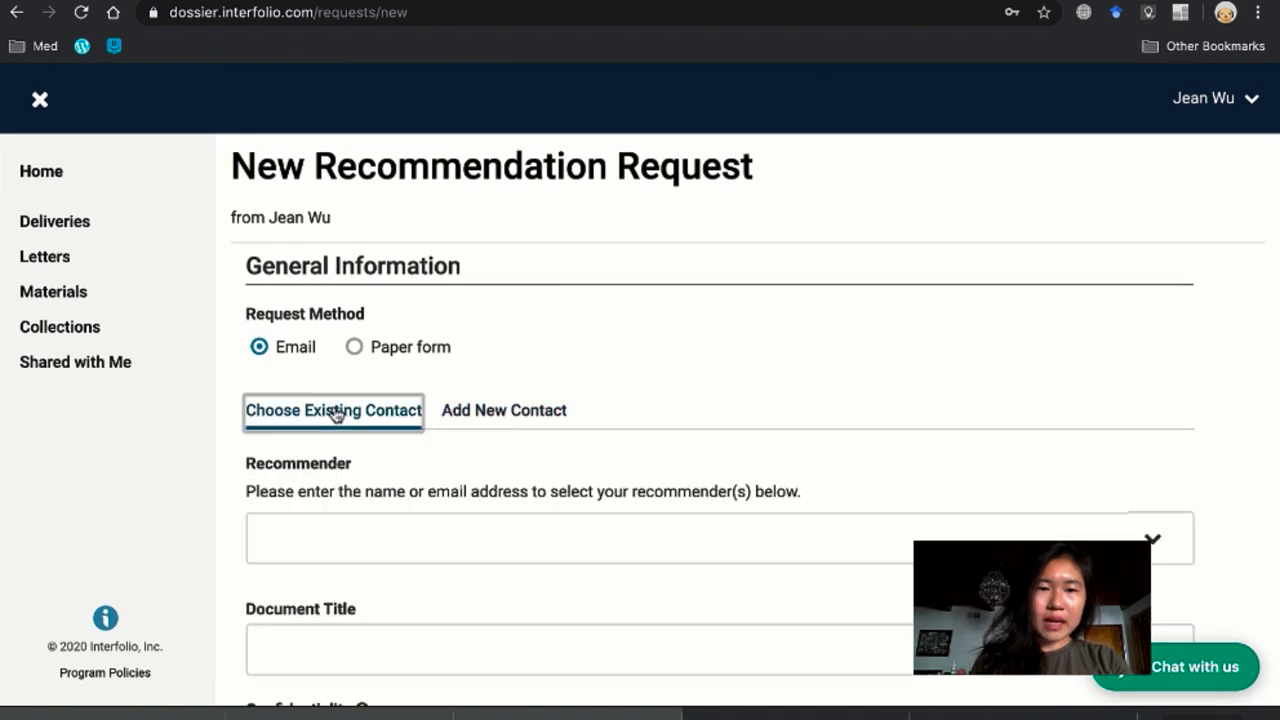
Enter the recommender's name and pick the matching existing contact from the suggestions
left_click(353, 530)
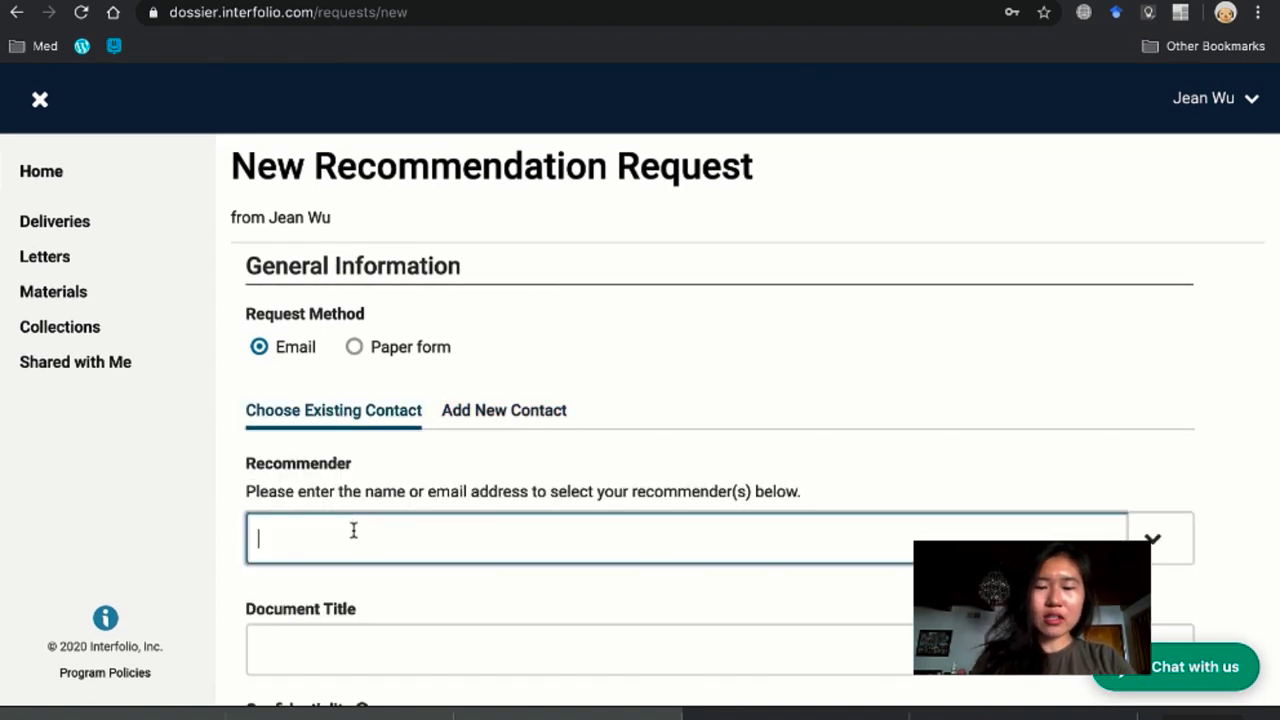
type("Judy H")
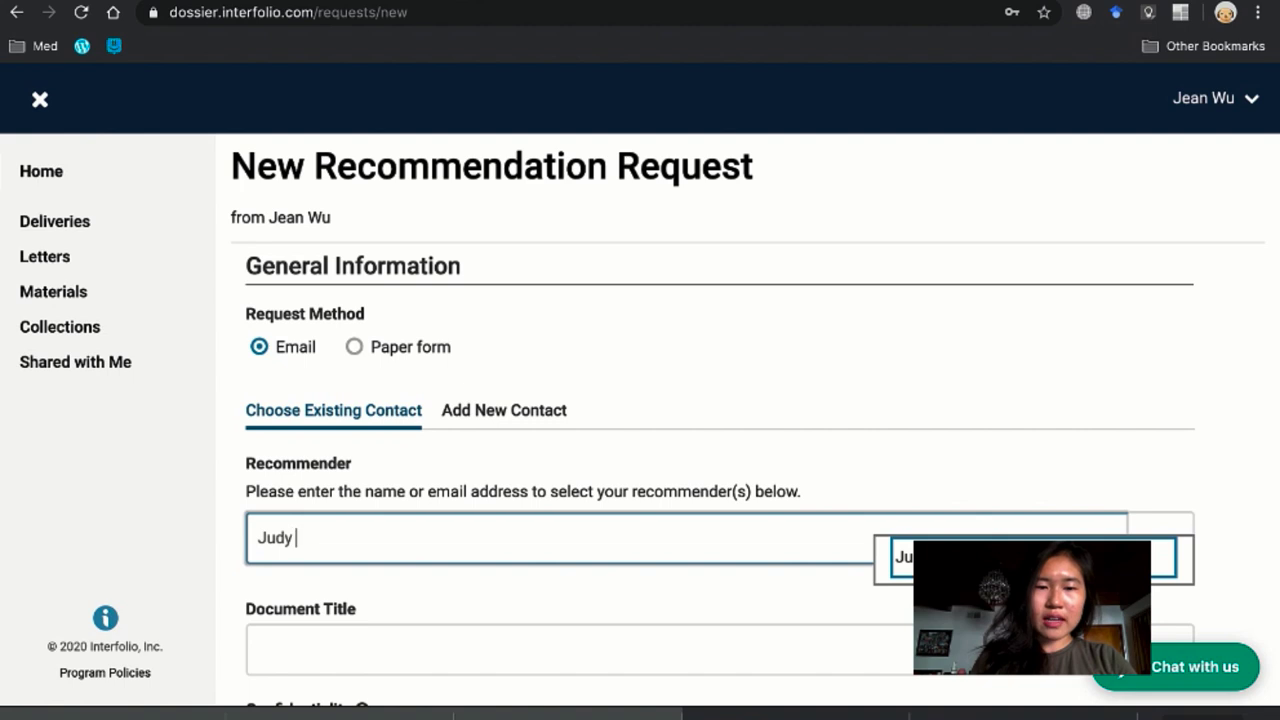
left_click(905, 556)
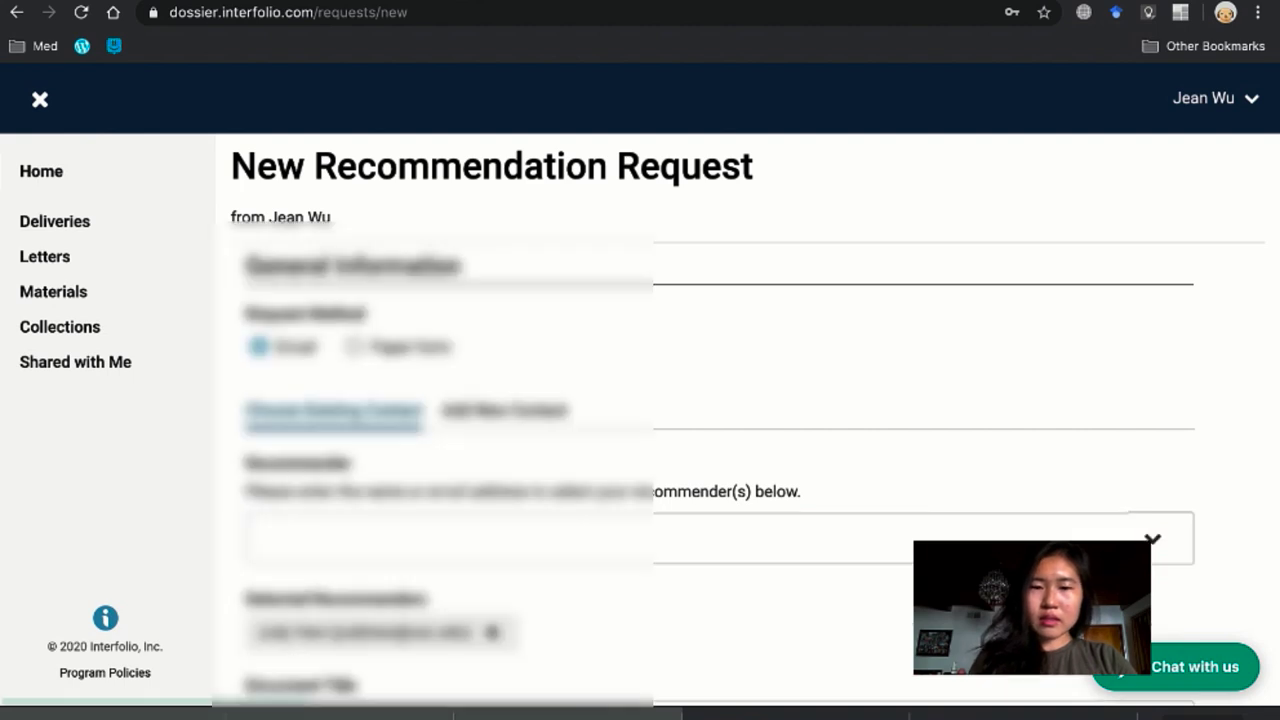
Replace the document title with 'Medical School LOR_' plus the recommender's first name
scroll(815, 543, "down", 2)
scroll(815, 543, "down", 3)
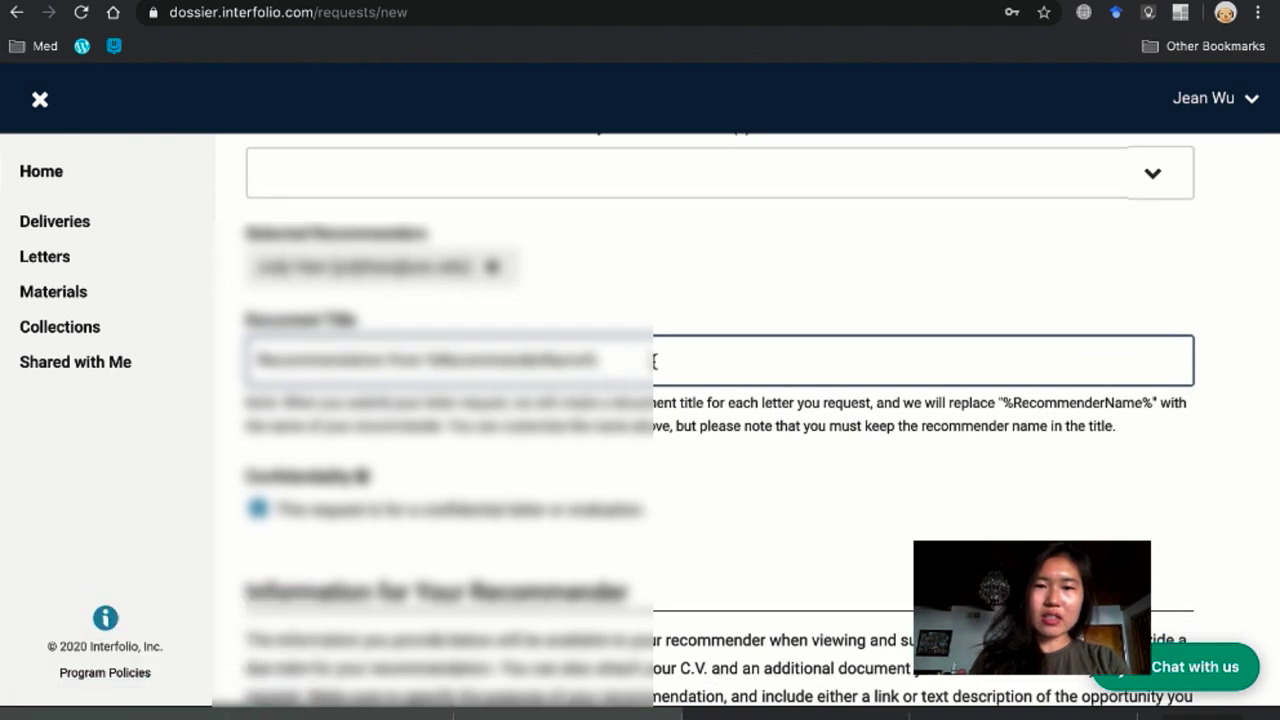
left_click_drag(640, 363, 304, 337)
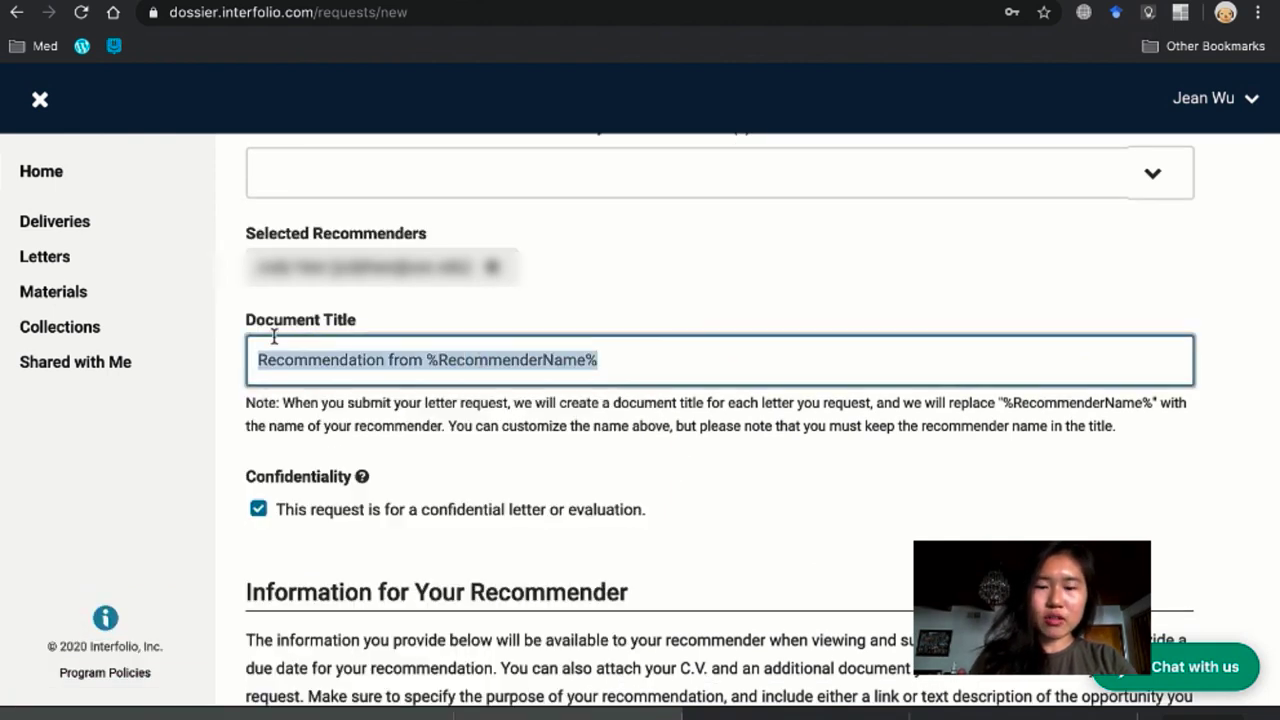
type("Medical Sch")
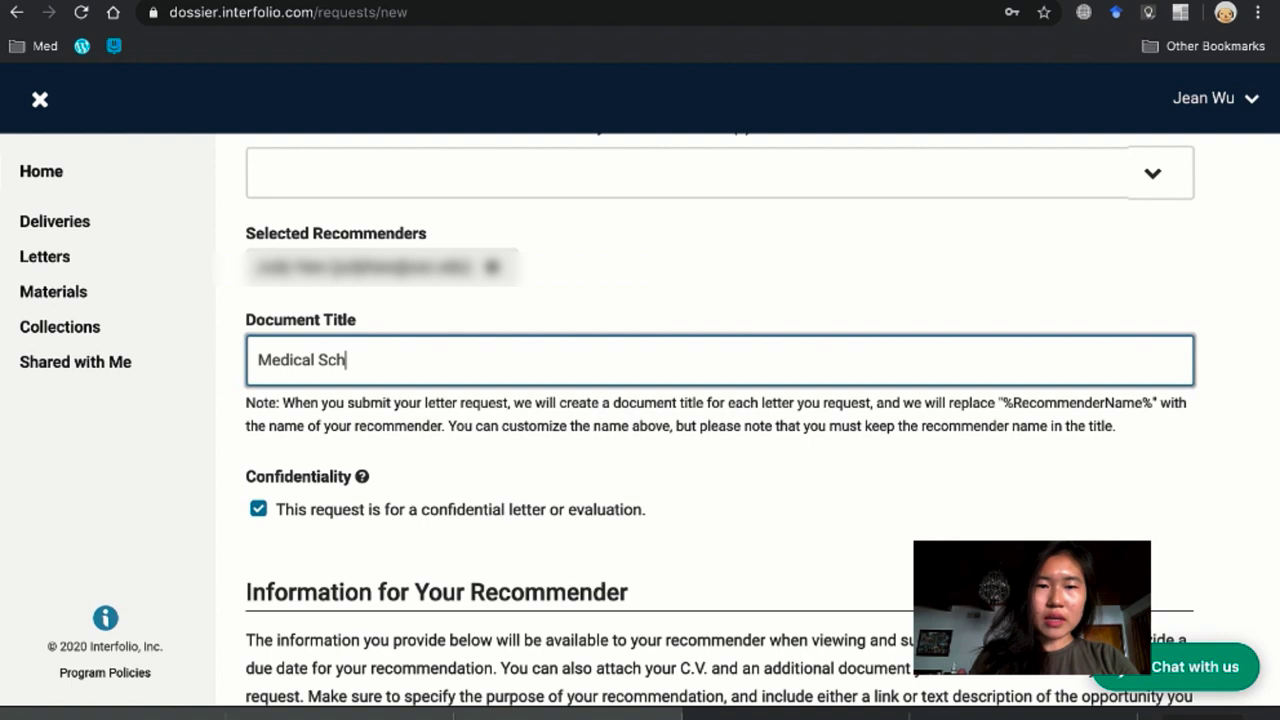
type("ool LOR_Judy")
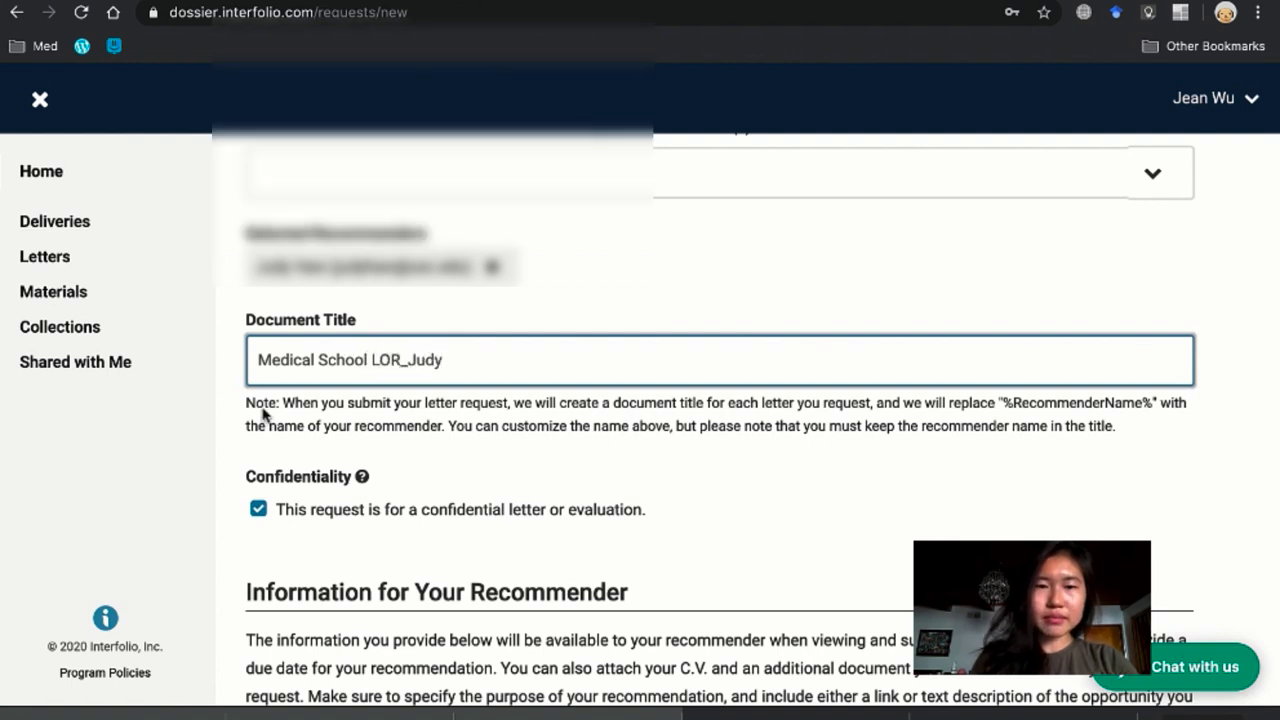
scroll(263, 414, "down", 3)
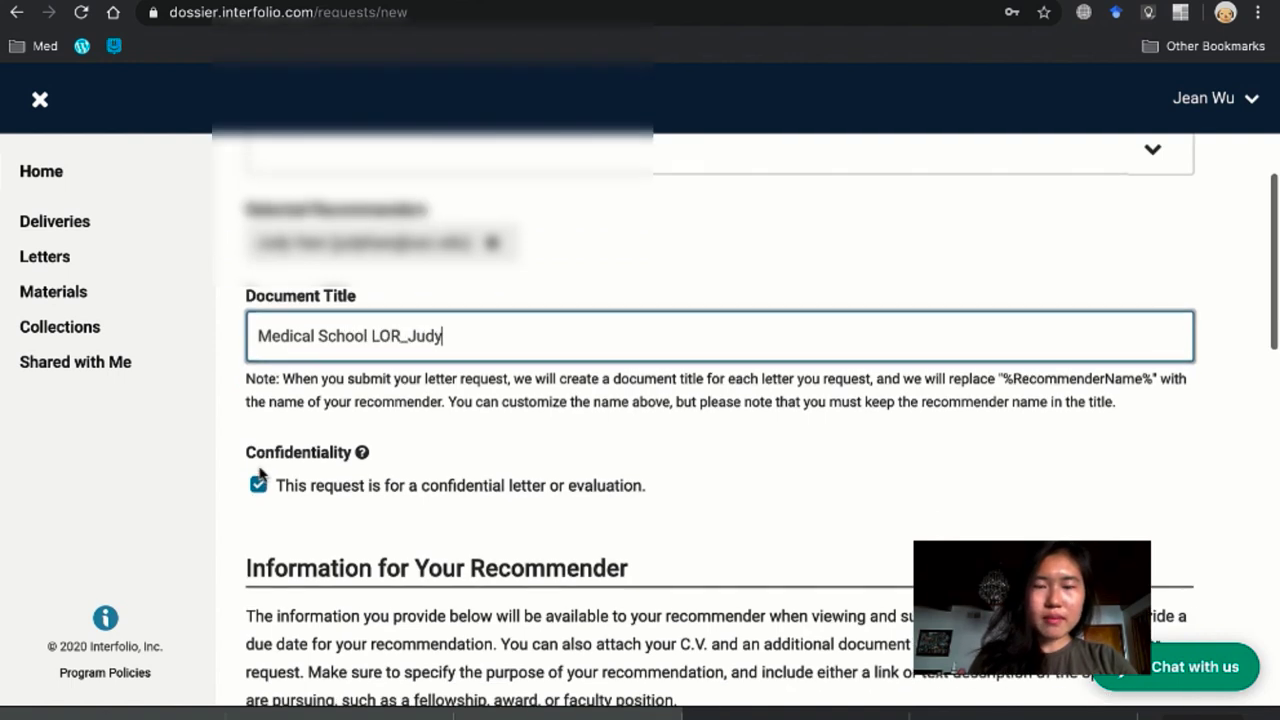
scroll(325, 433, "down", 5)
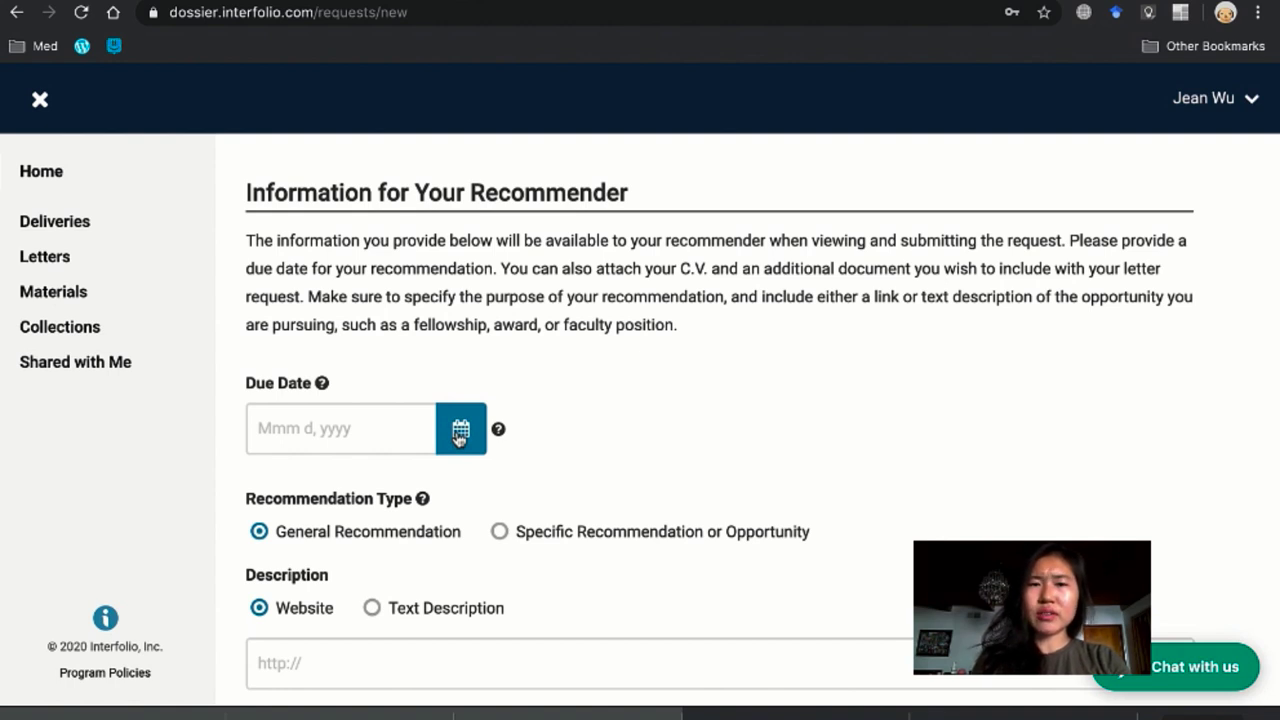
scroll(459, 437, "down", 9)
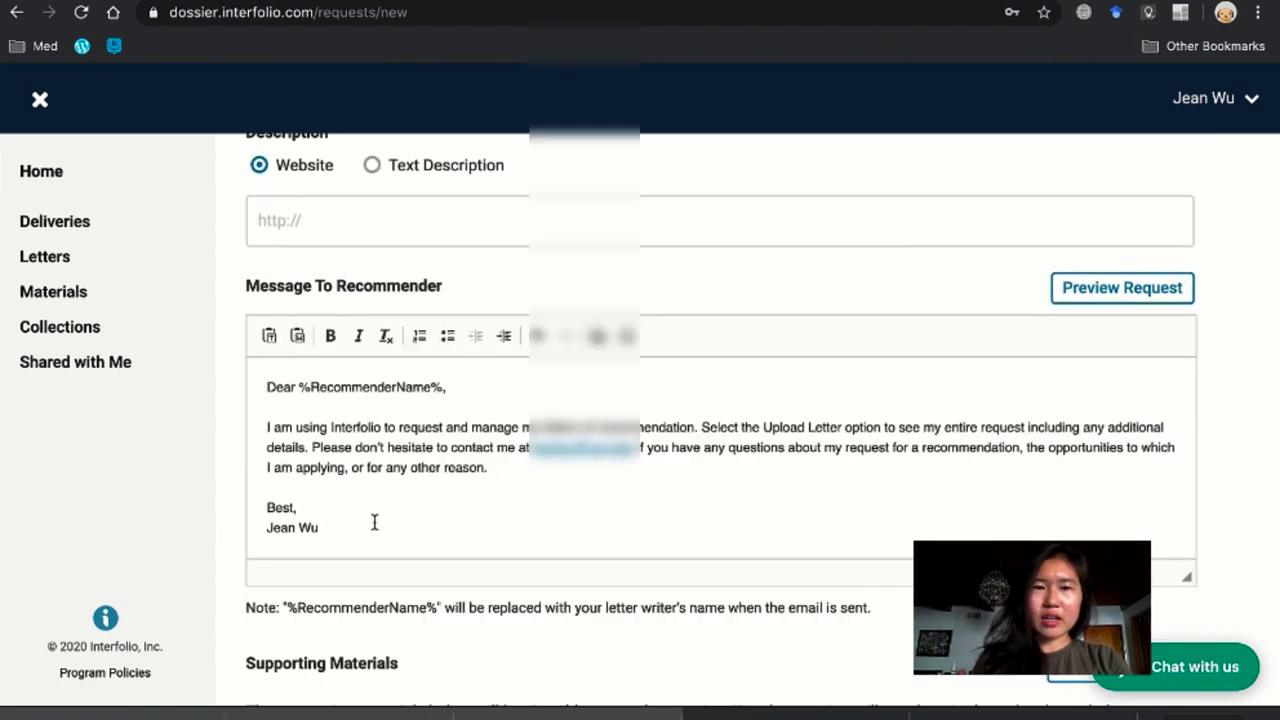
scroll(371, 523, "down", 1)
scroll(375, 528, "down", 6)
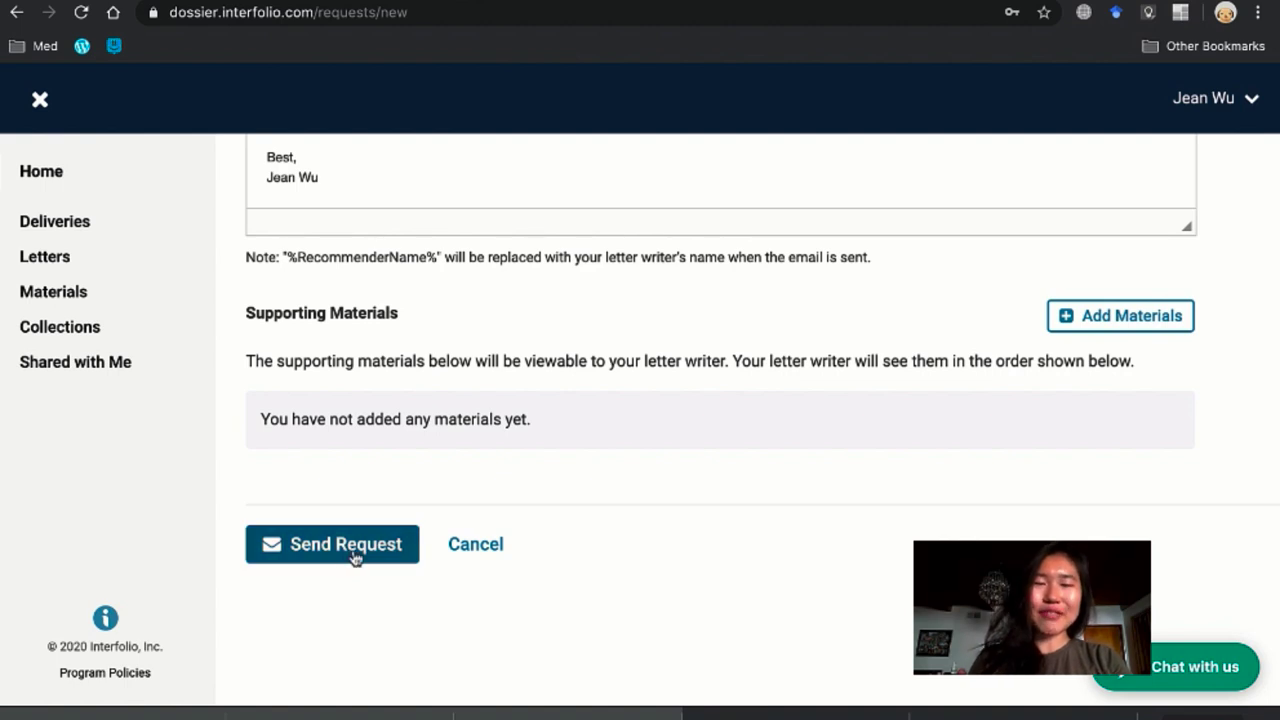
scroll(490, 382, "up", 20)
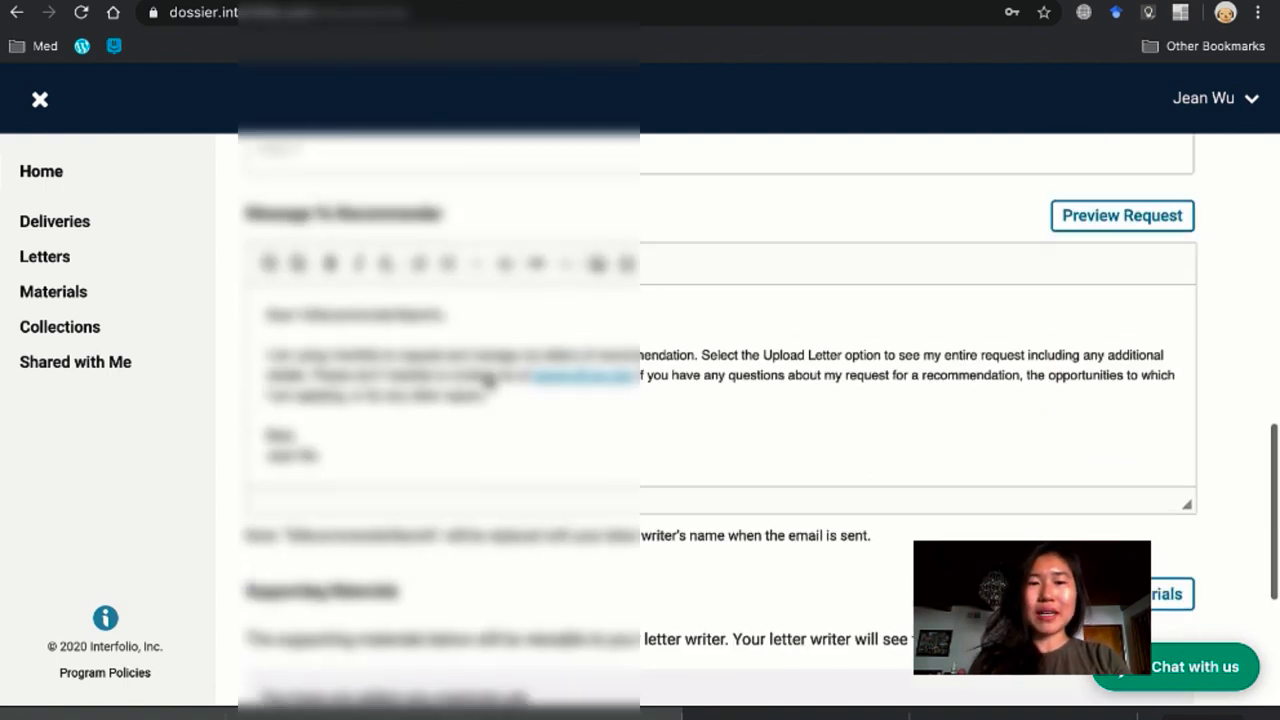
Glance at the Interfolio Letters list, then return to the AMCAS year-selection page
scroll(490, 382, "up", 2)
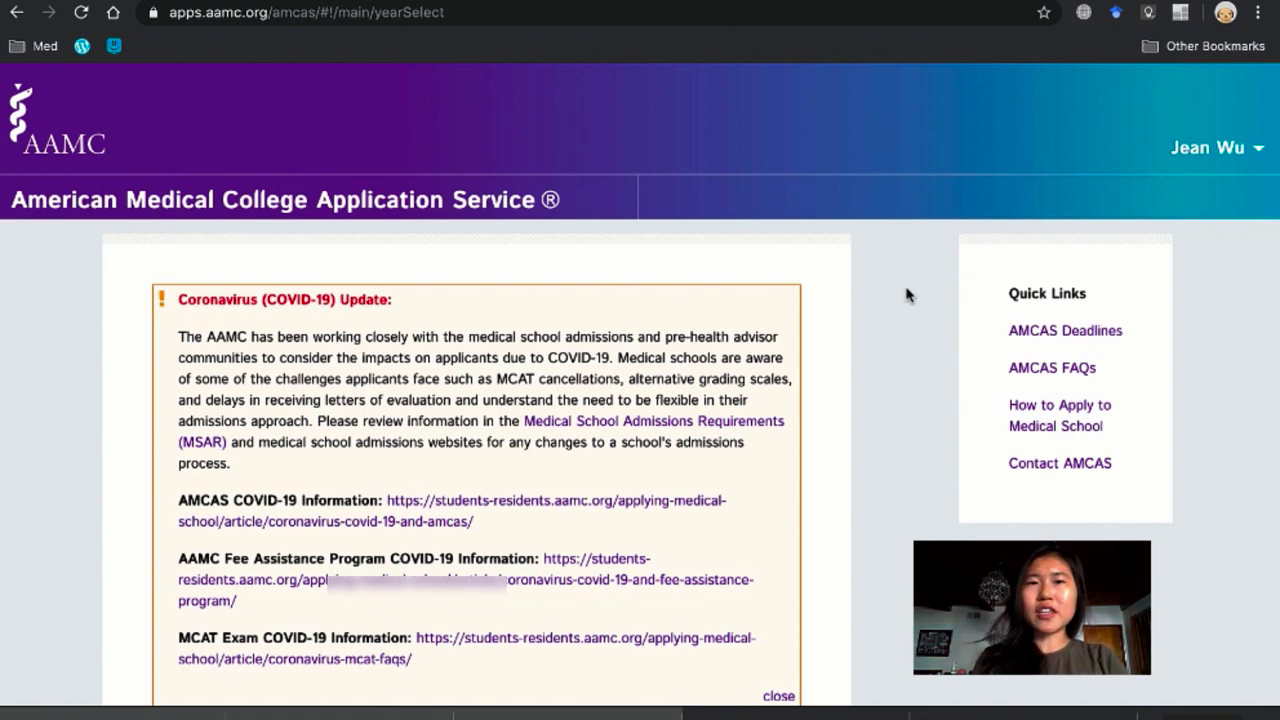
left_click(621, 3)
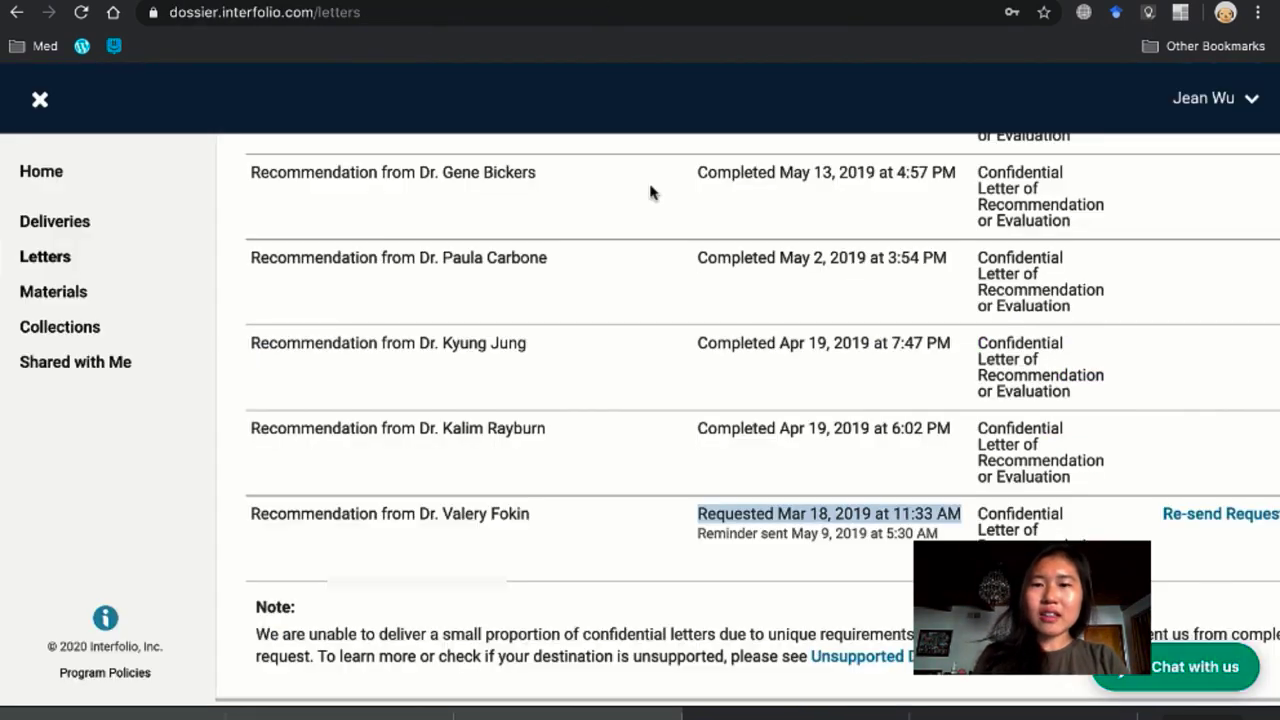
scroll(731, 378, "up", 4)
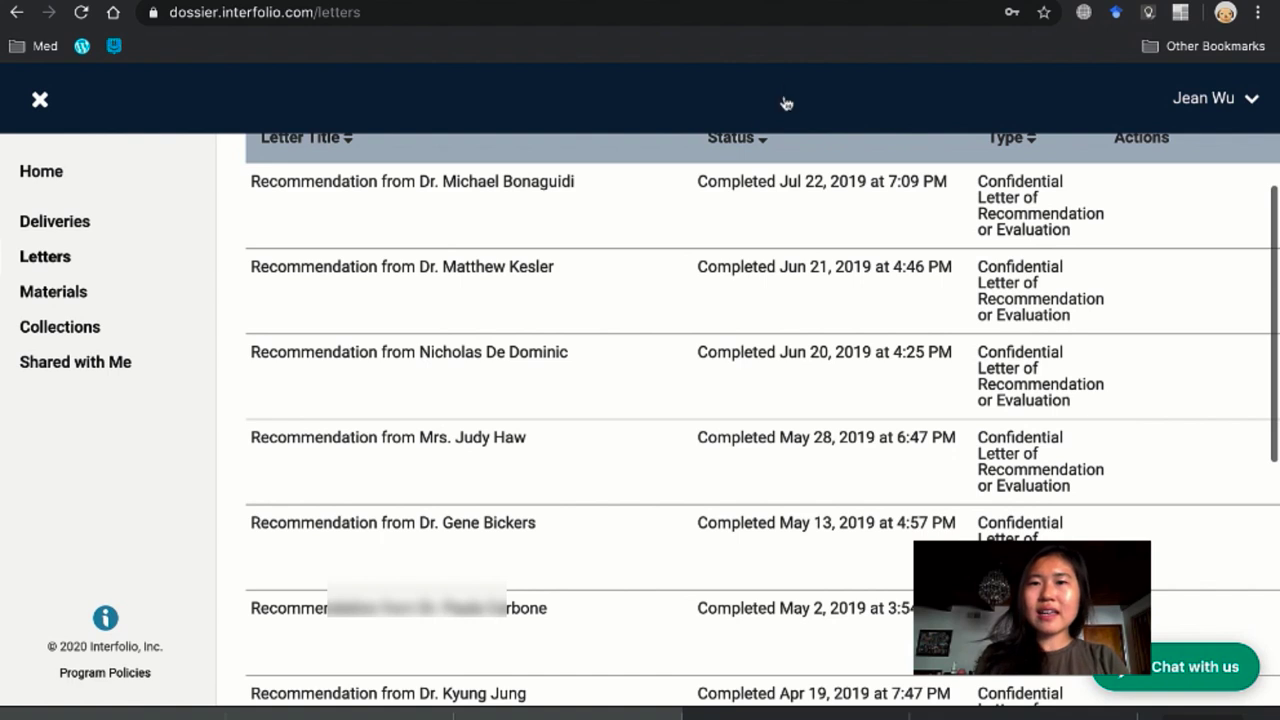
left_click(790, 3)
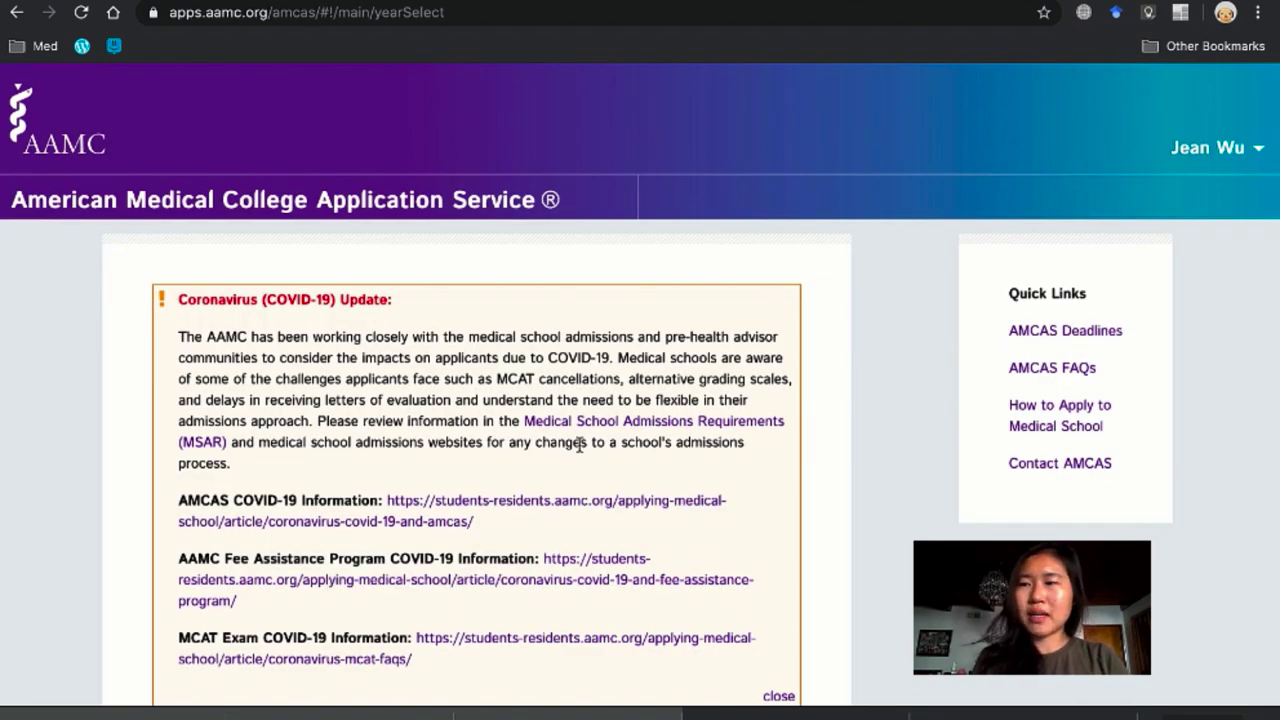
Open the 2020 AMCAS application and go to its Letters of Evaluation section
scroll(578, 445, "down", 9)
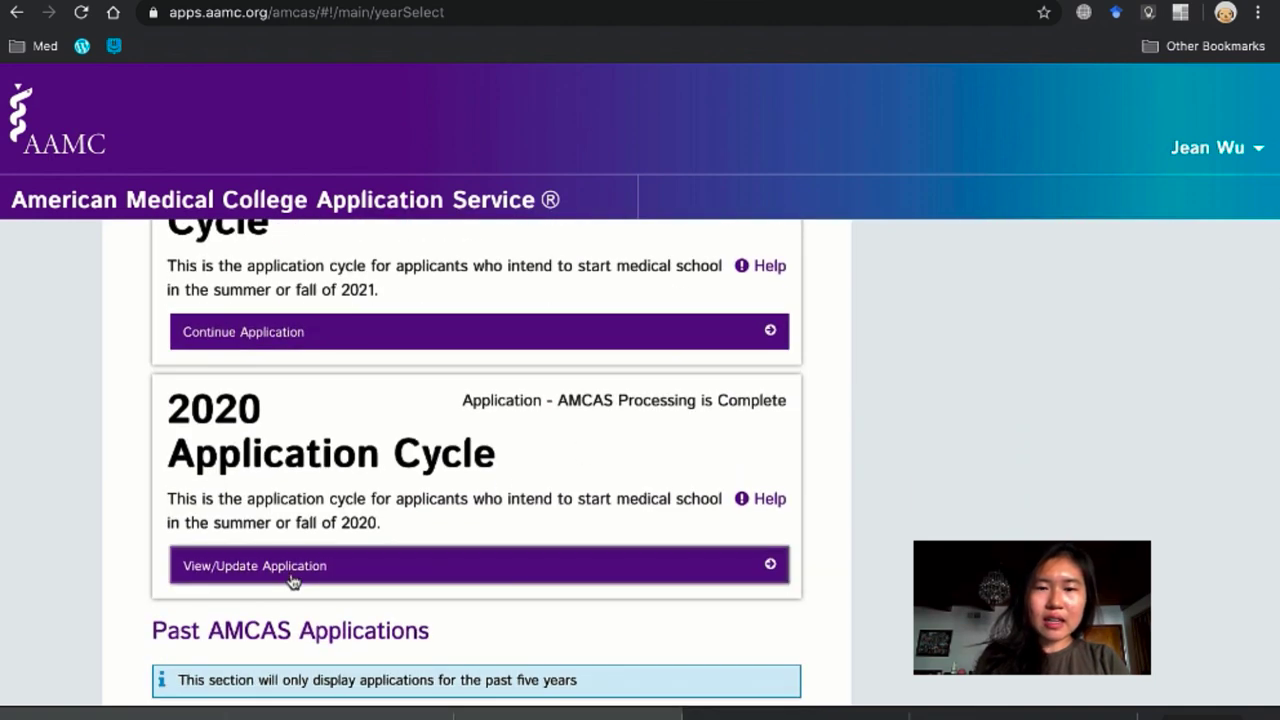
left_click(291, 577)
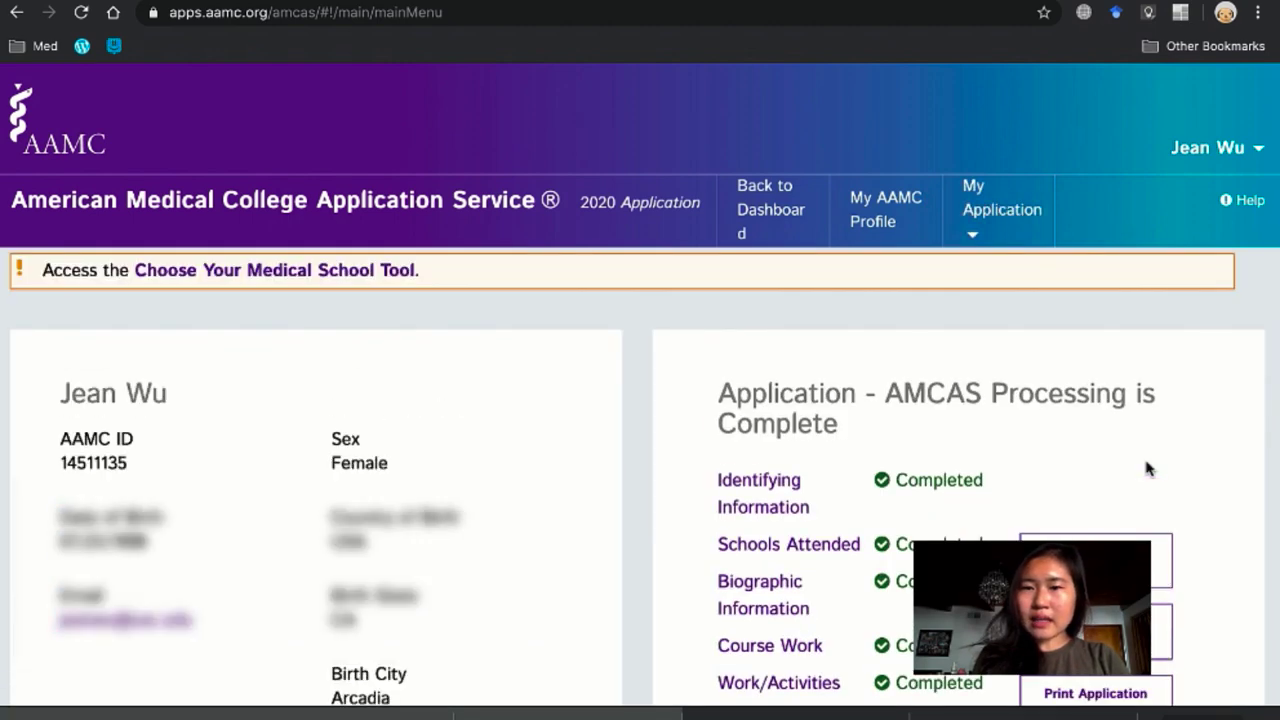
scroll(1146, 466, "down", 3)
scroll(1148, 470, "down", 4)
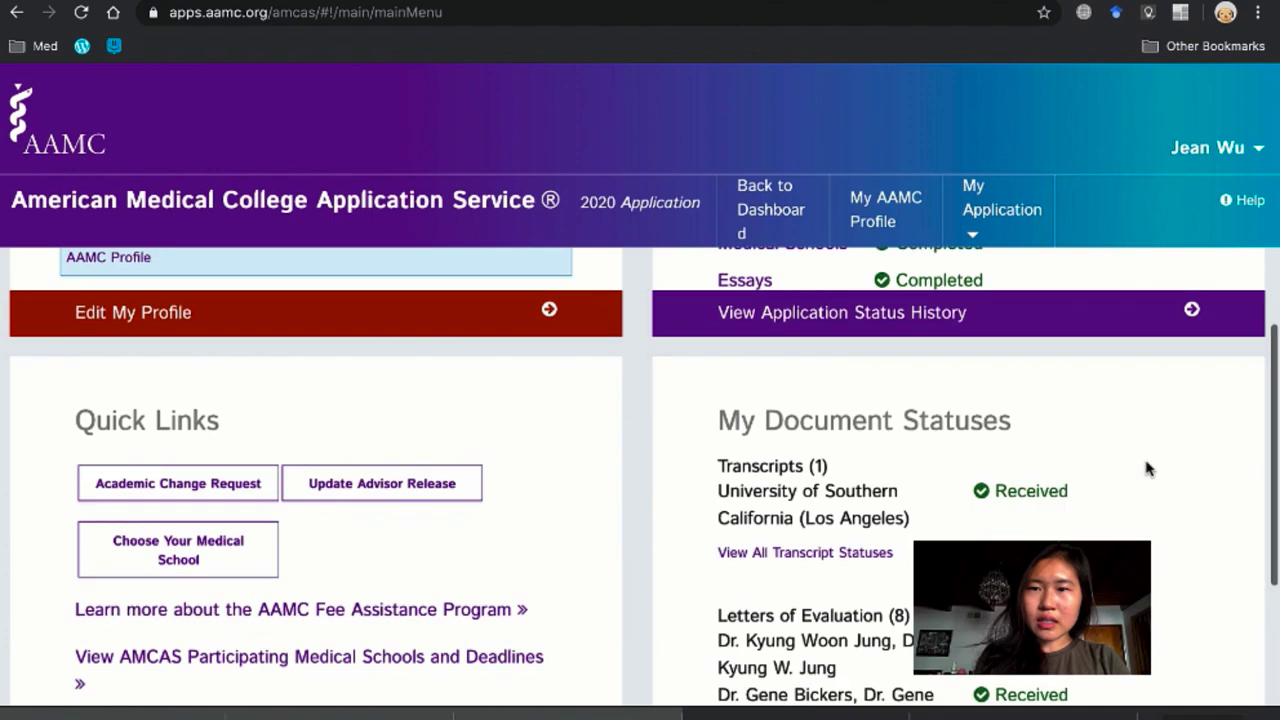
scroll(1148, 468, "down", 3)
left_click(985, 220)
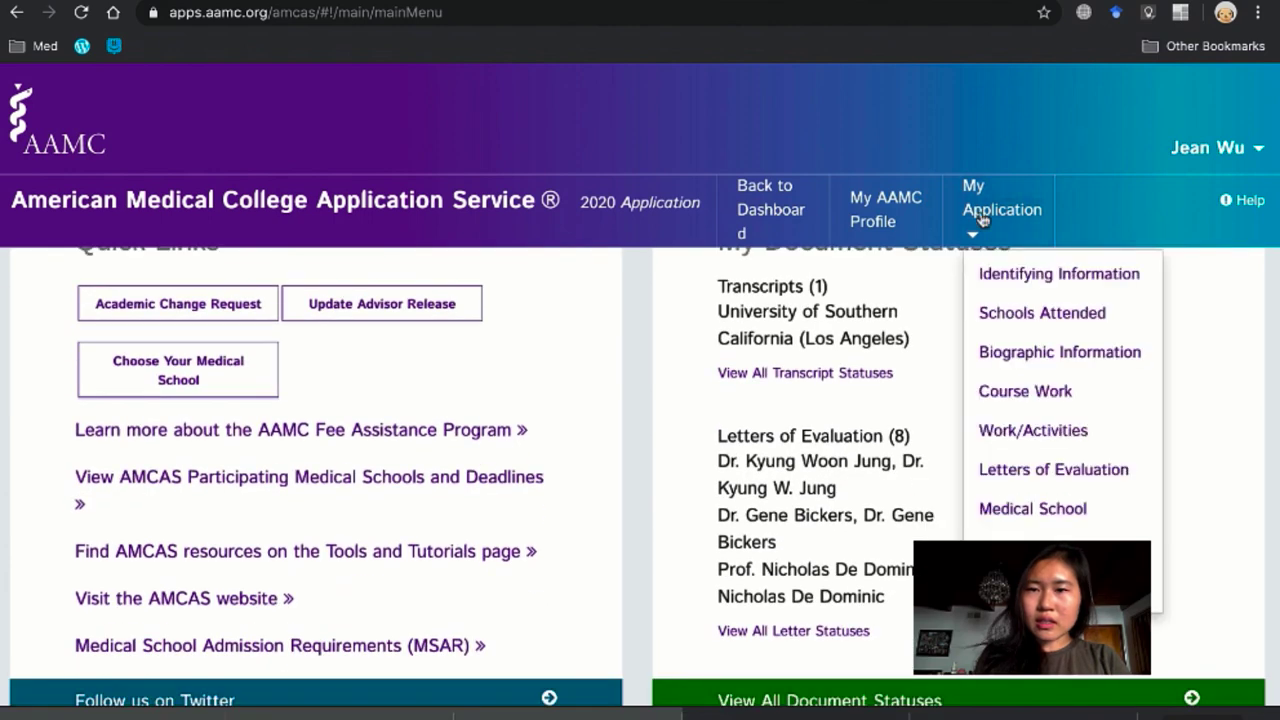
left_click(1040, 468)
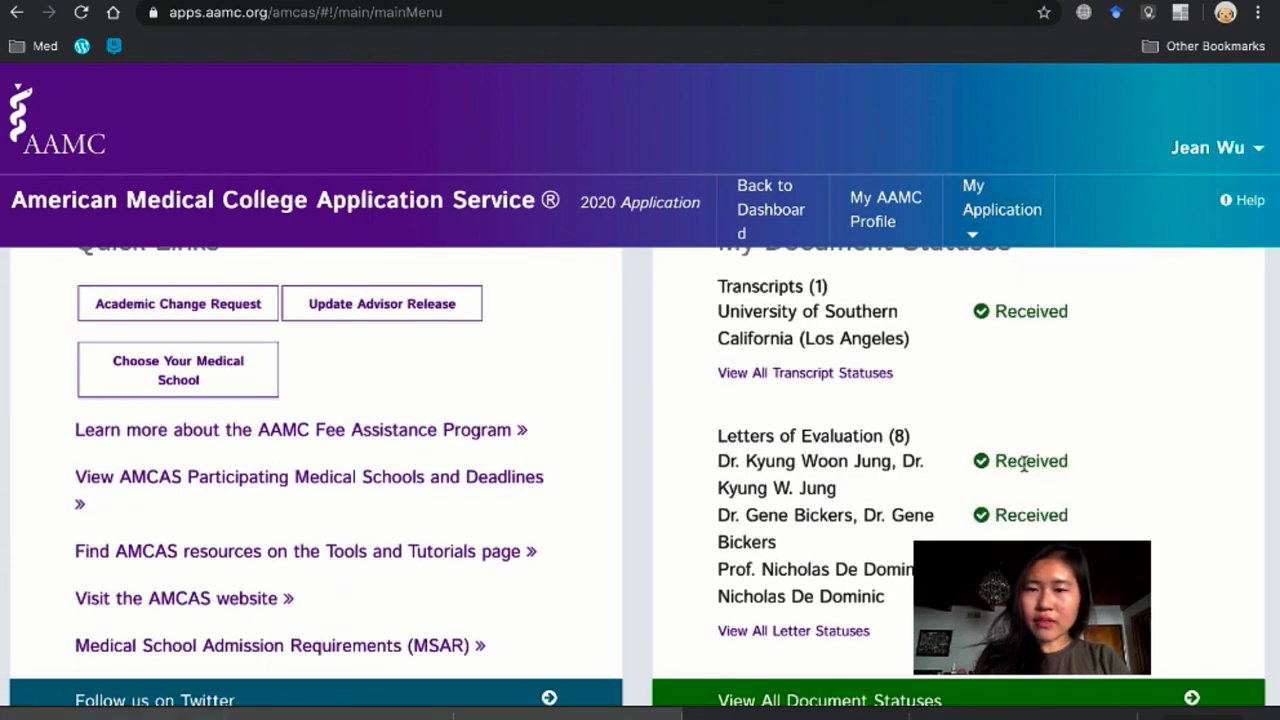
Find the recommender's letter with Ctrl+F and open its Letter Request Form PDF
scroll(820, 500, "down", 5)
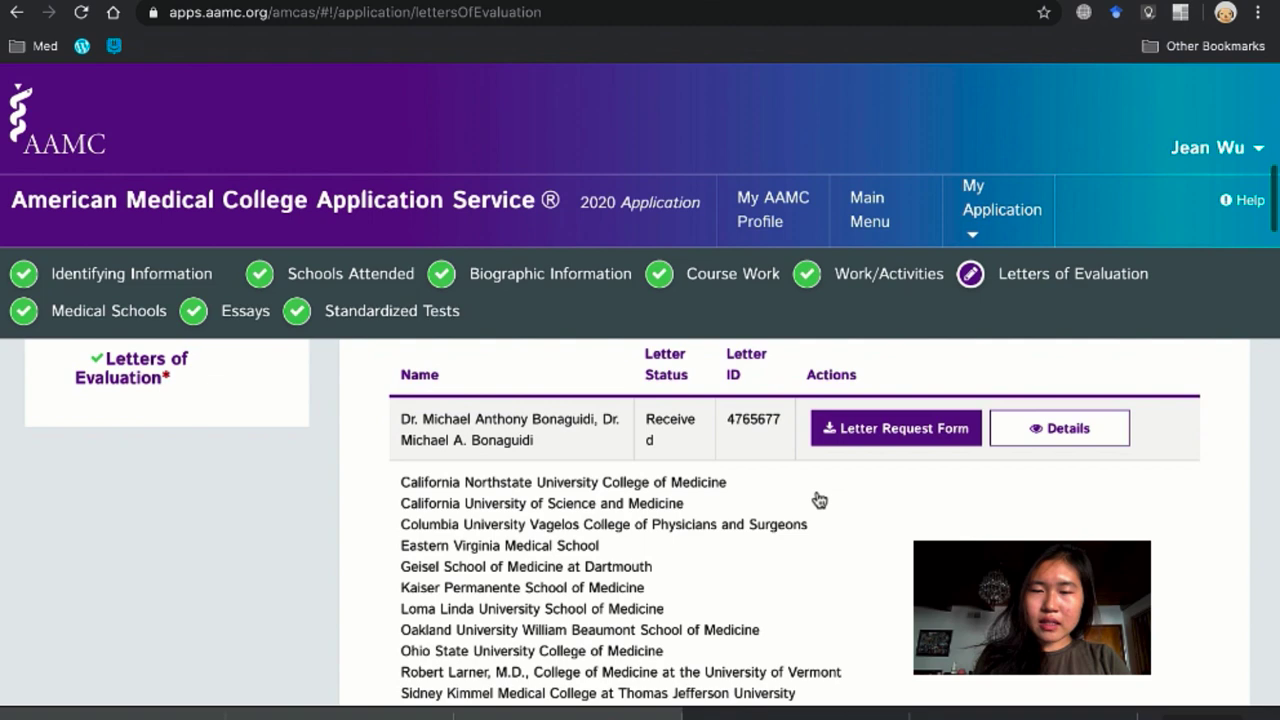
scroll(816, 497, "down", 5)
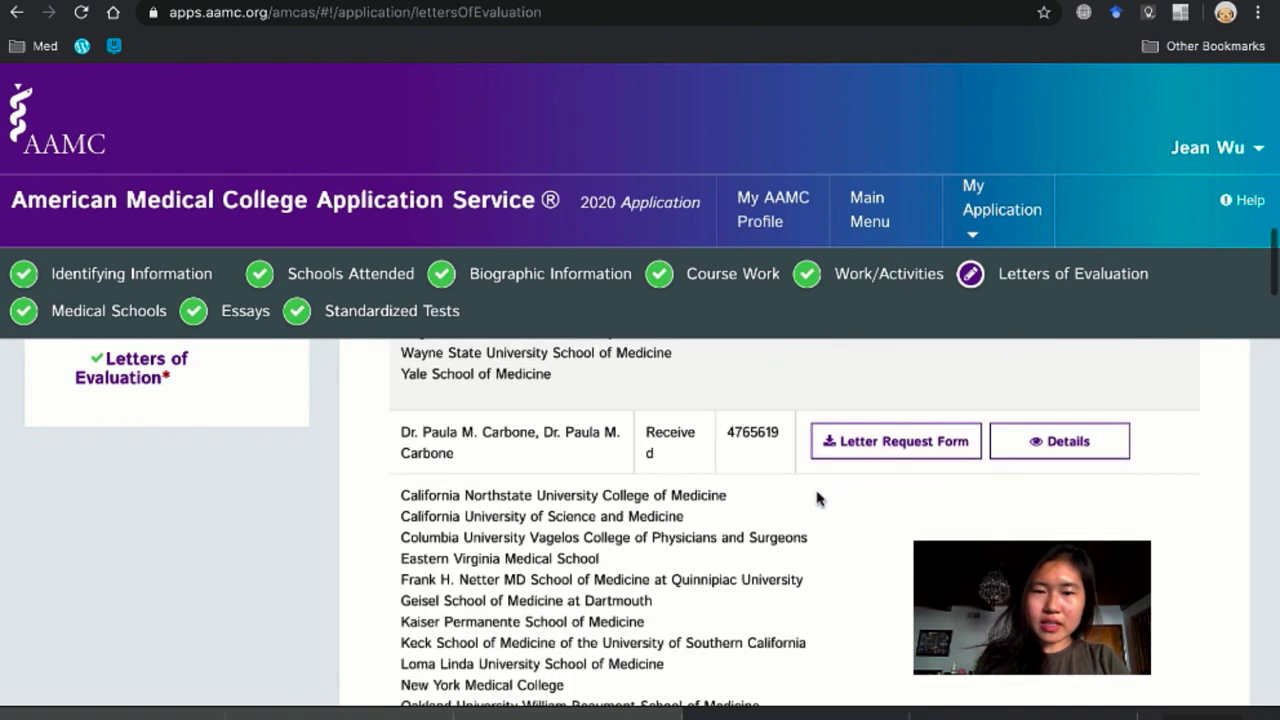
key("ctrl+f")
type("Judy")
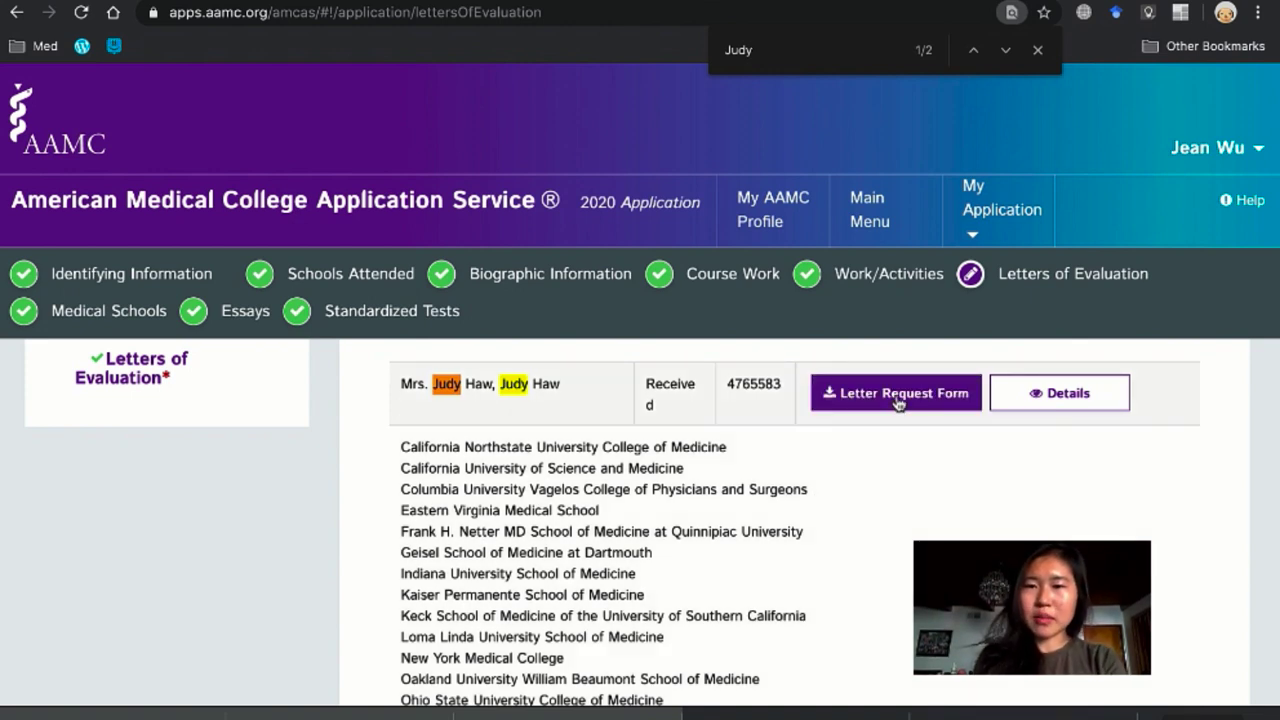
left_click(899, 396)
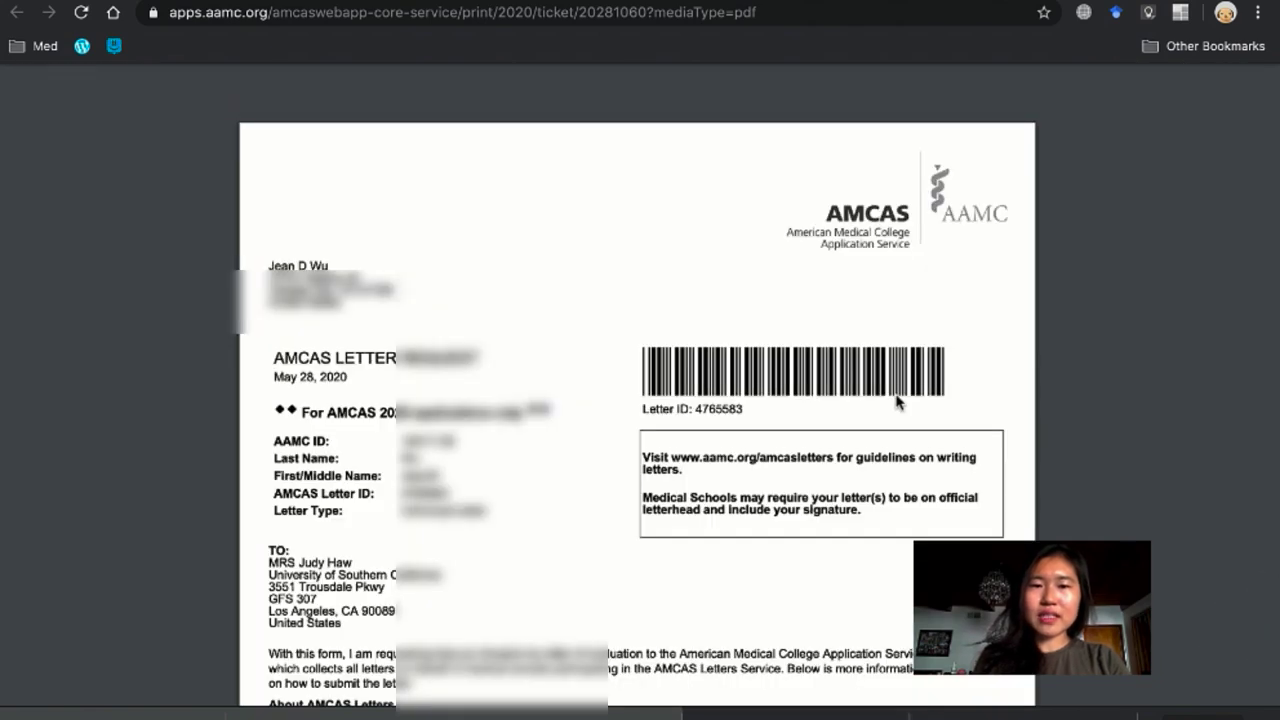
Select the Letter ID text on the AMCAS Letter Request Form
scroll(897, 402, "down", 3)
scroll(897, 402, "down", 1)
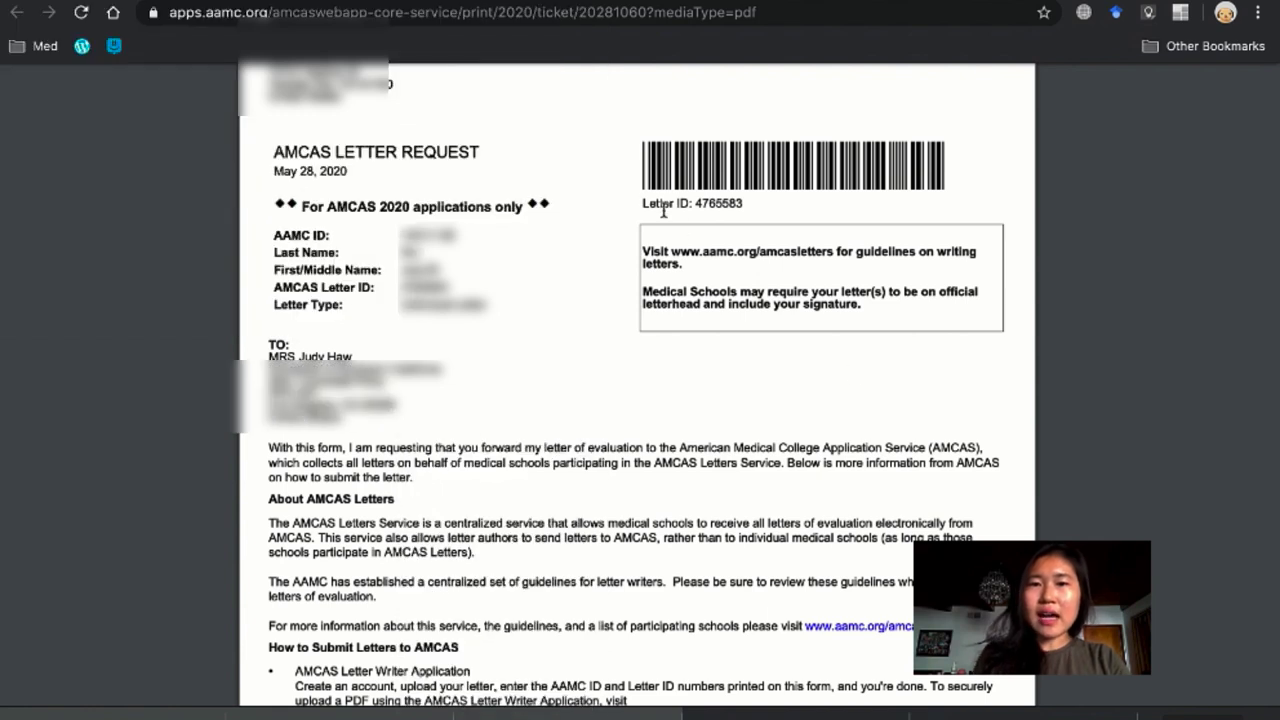
left_click_drag(642, 204, 745, 203)
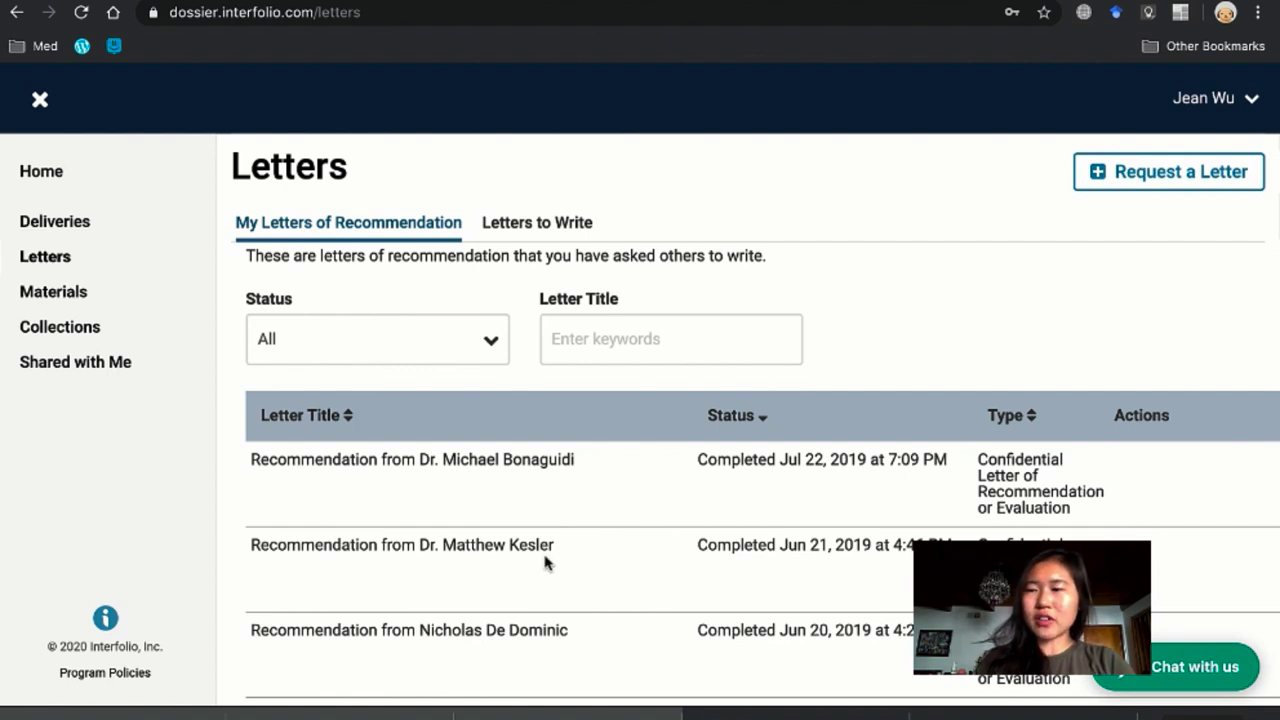
Start a new delivery from Deliveries and search opportunities for 'AMCAS'
left_click(63, 223)
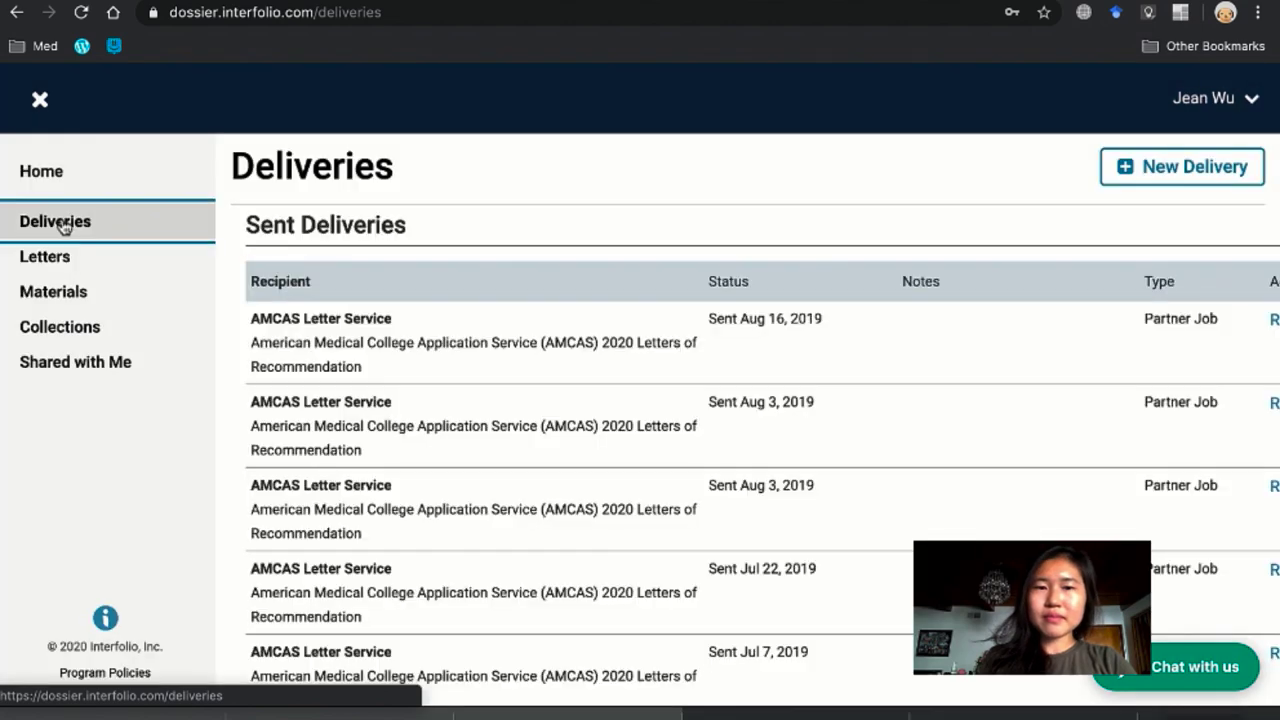
left_click(1172, 167)
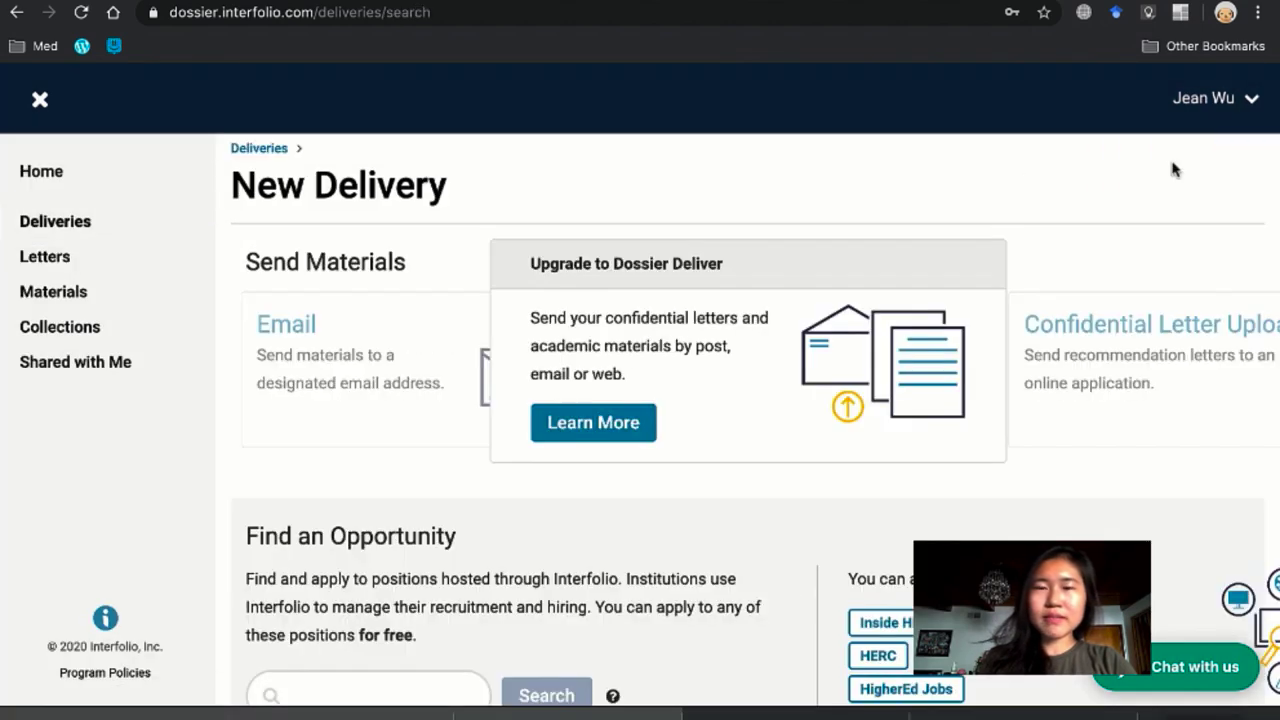
scroll(620, 493, "down", 3)
scroll(620, 493, "up", 3)
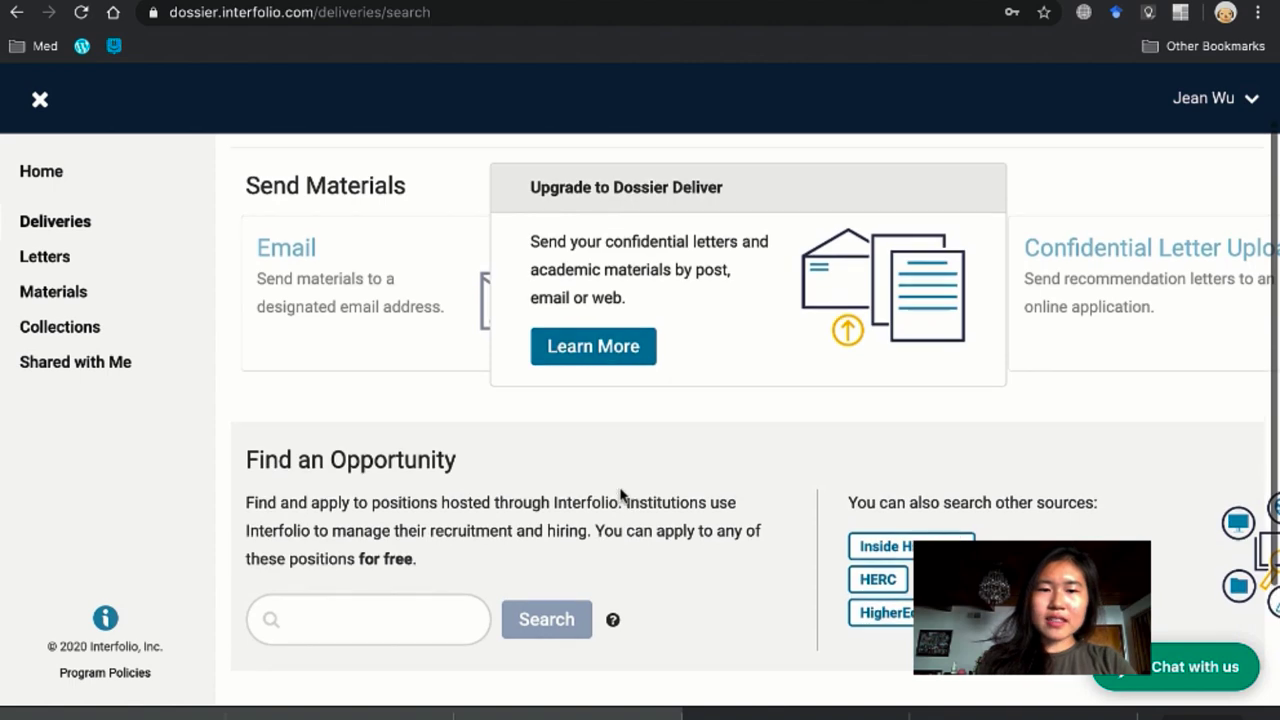
scroll(620, 493, "down", 3)
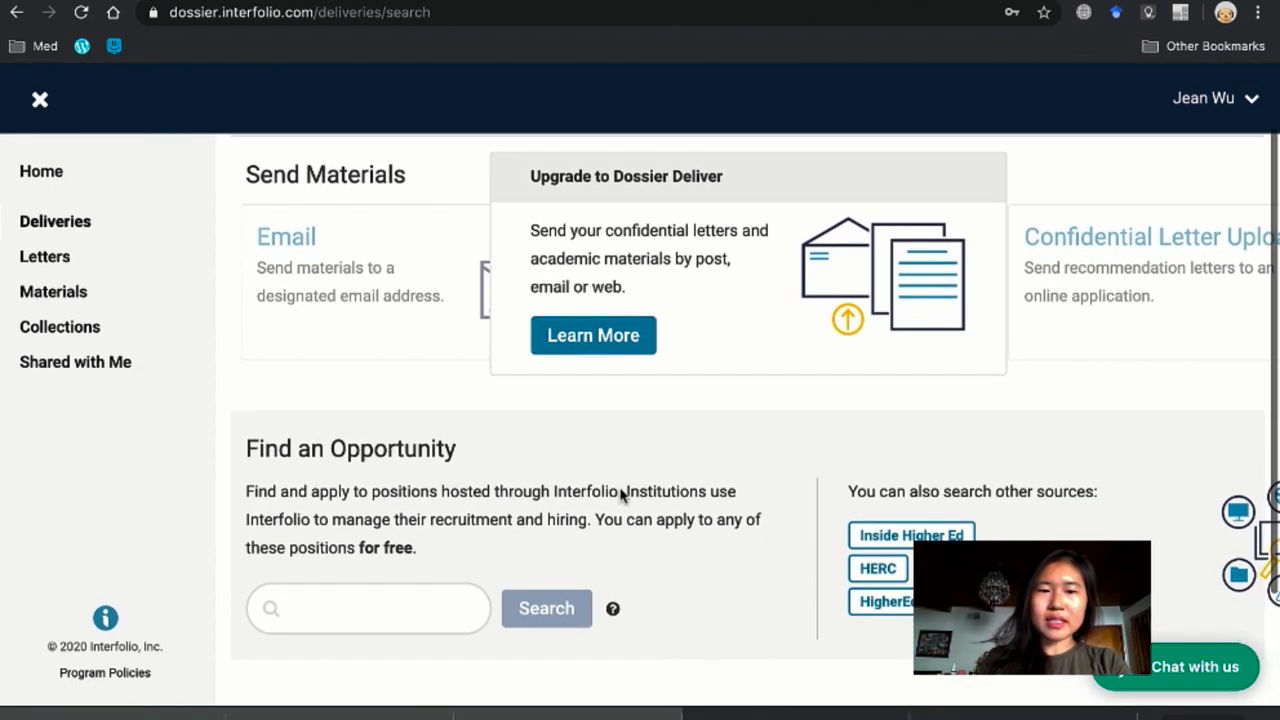
scroll(620, 494, "down", 1)
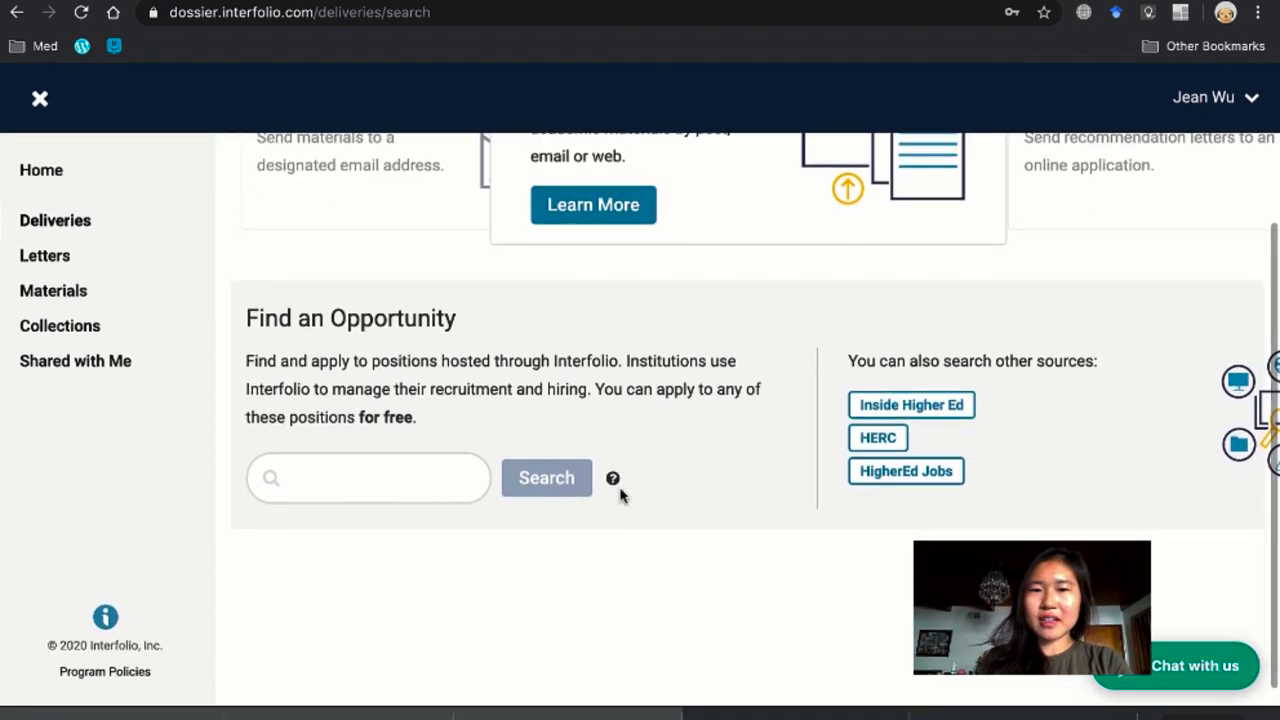
left_click(306, 479)
type("AMCAS")
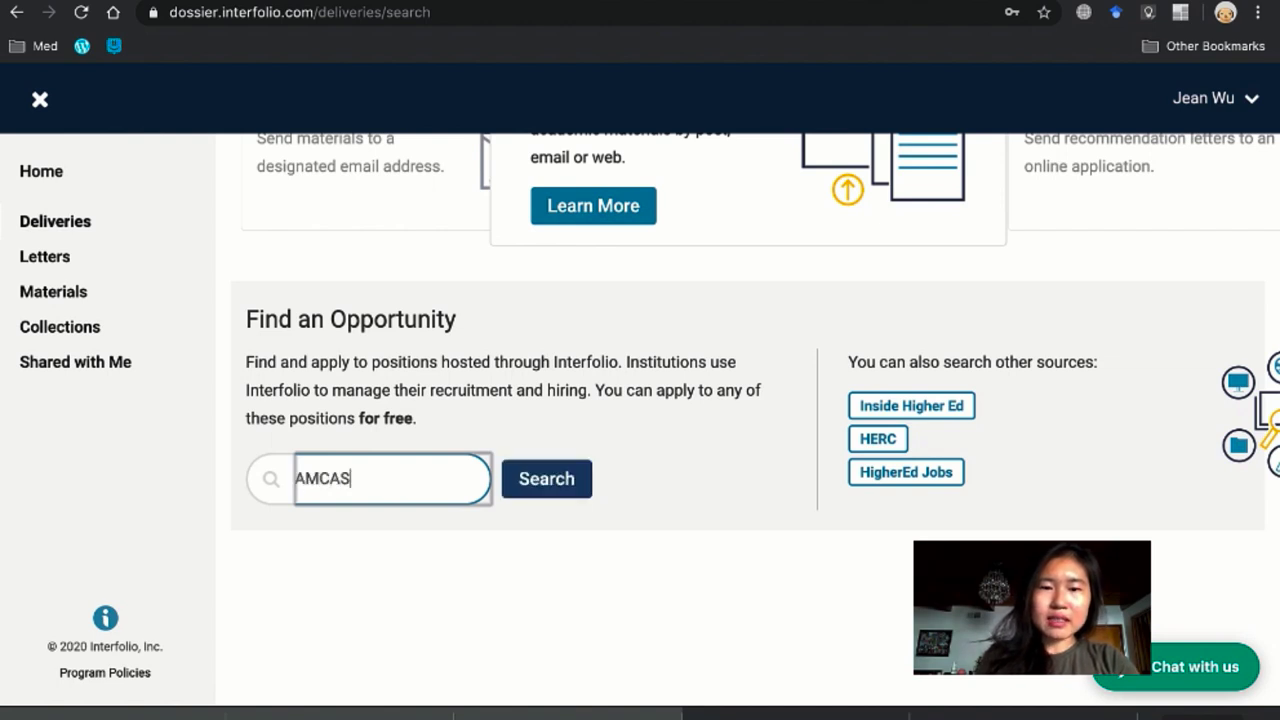
key("Return")
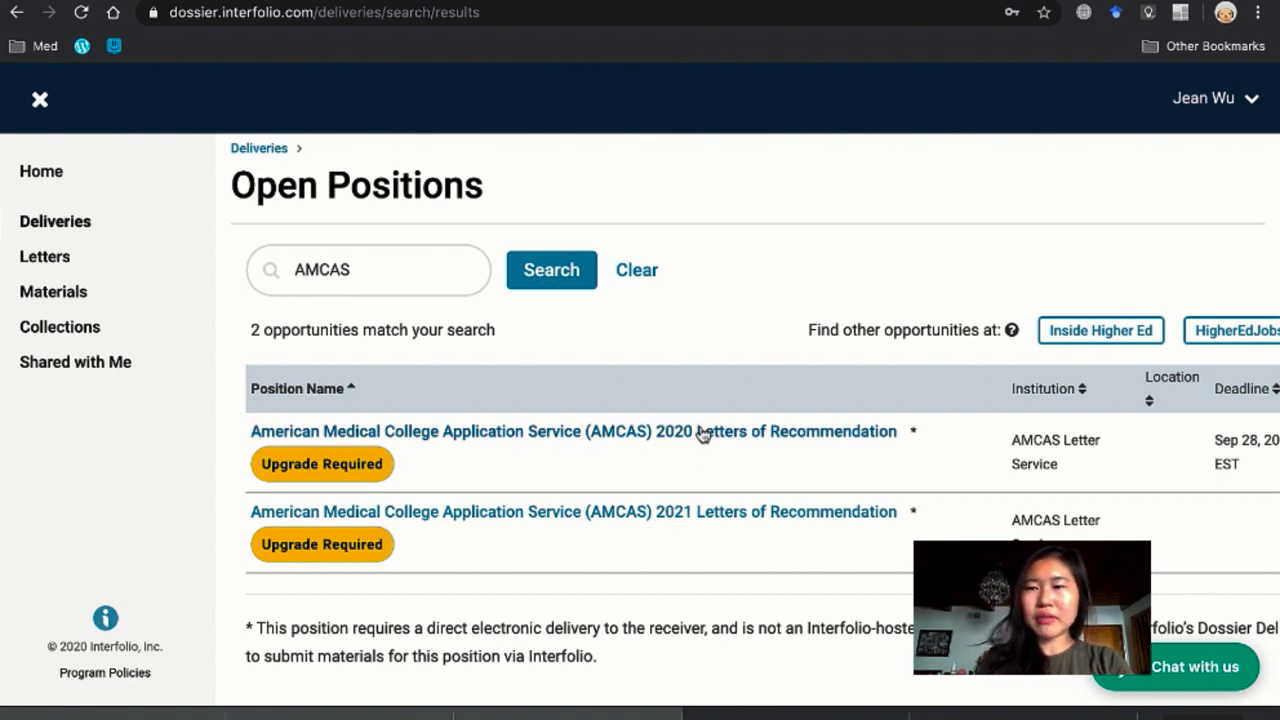
Open the Position Details for the 2021 AMCAS Letters of Recommendation
left_click(560, 516)
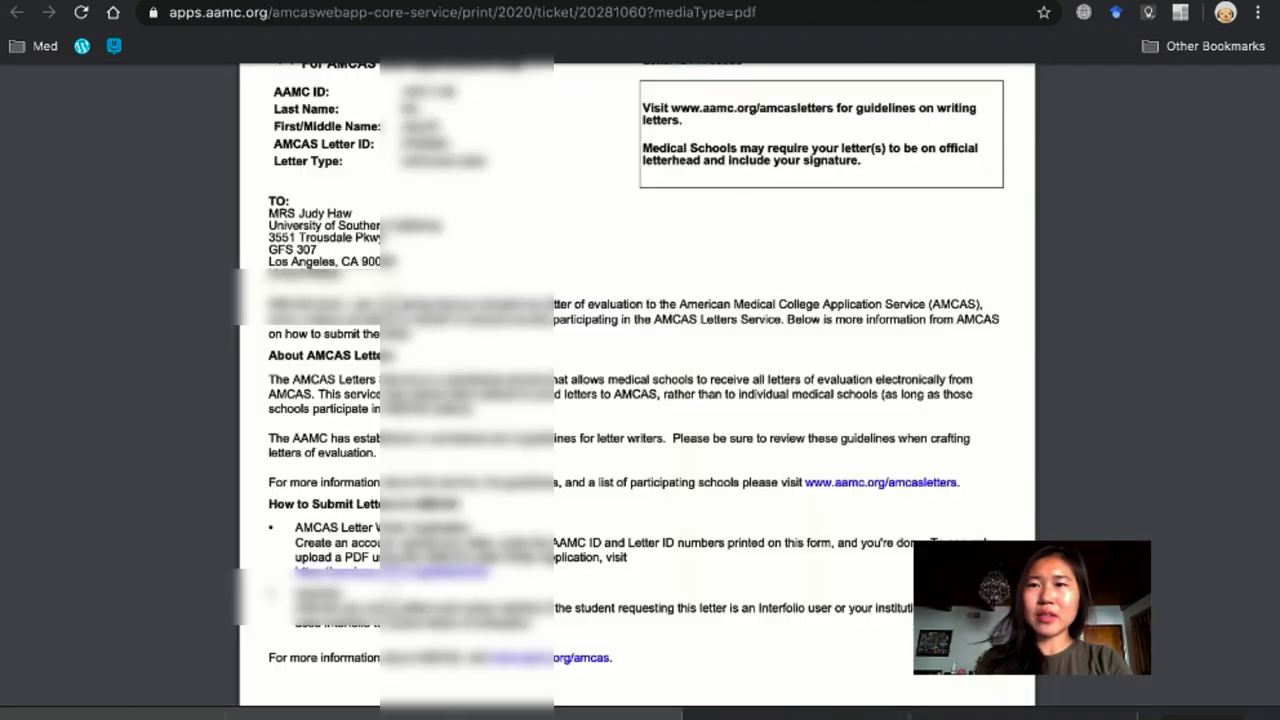
Clear the earlier selection and reselect the Letter ID on the request form
scroll(574, 300, "up", 4)
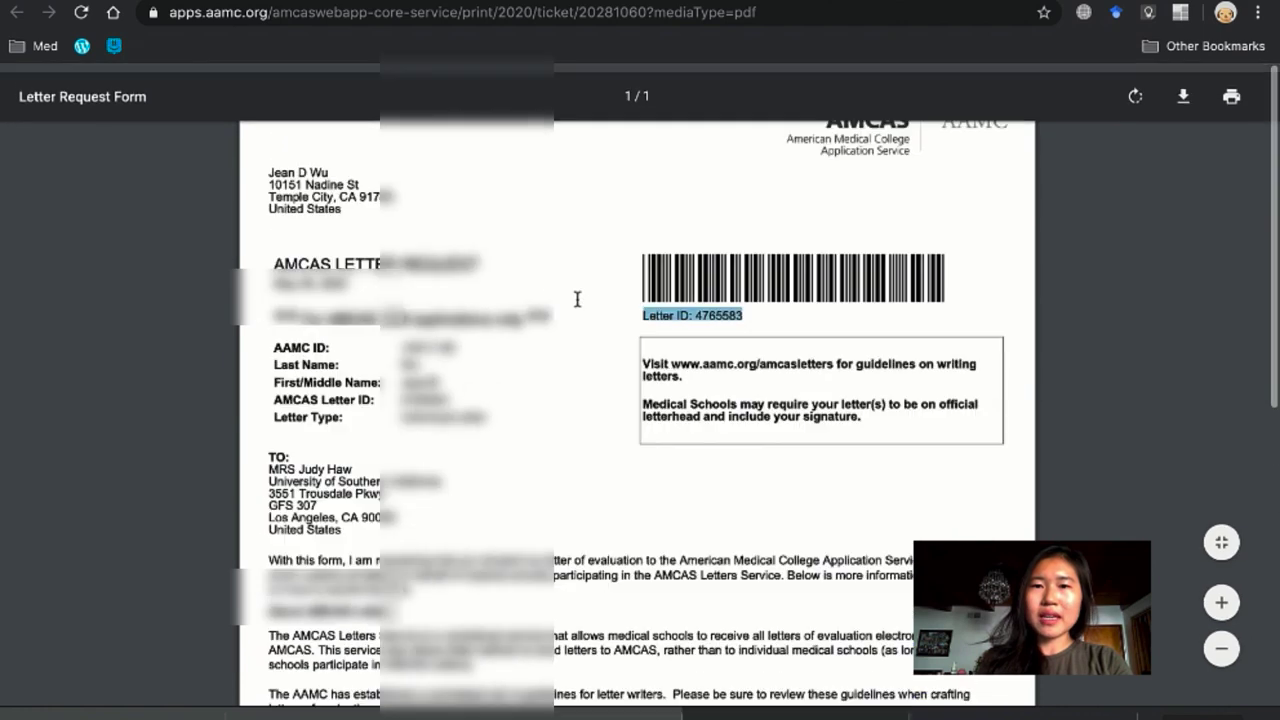
scroll(597, 374, "down", 1)
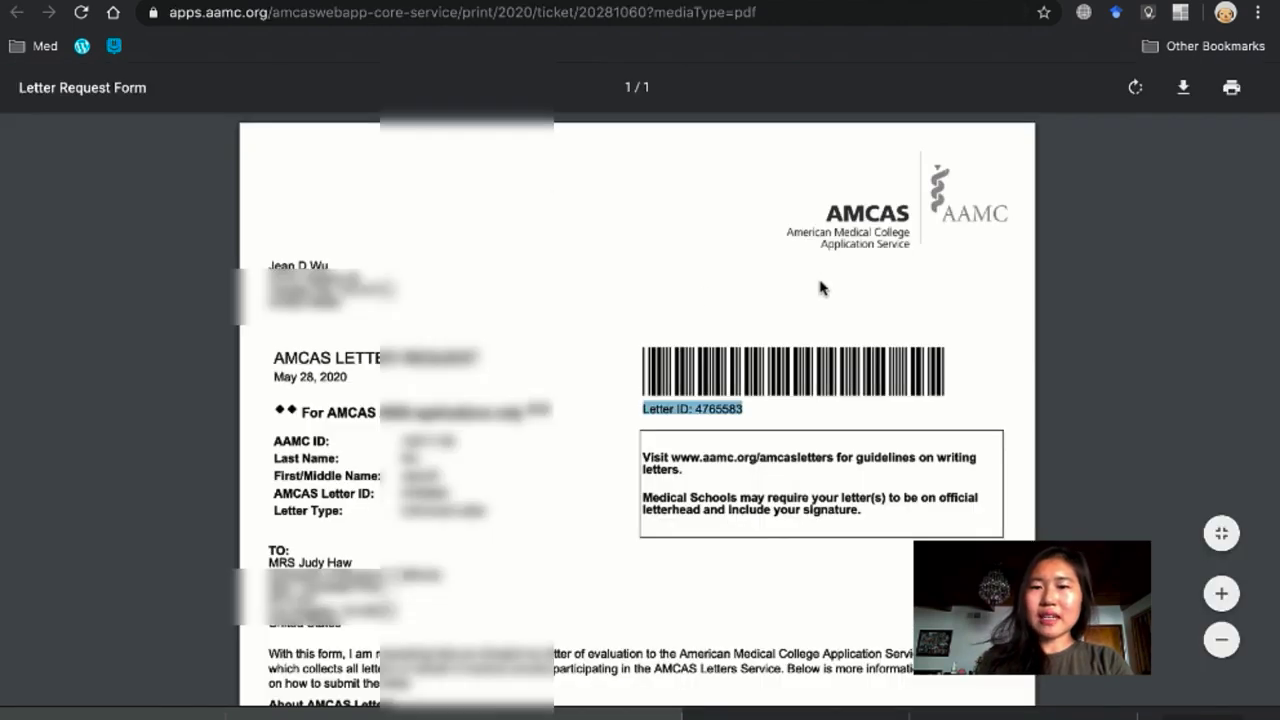
left_click(820, 288)
left_click_drag(745, 410, 640, 413)
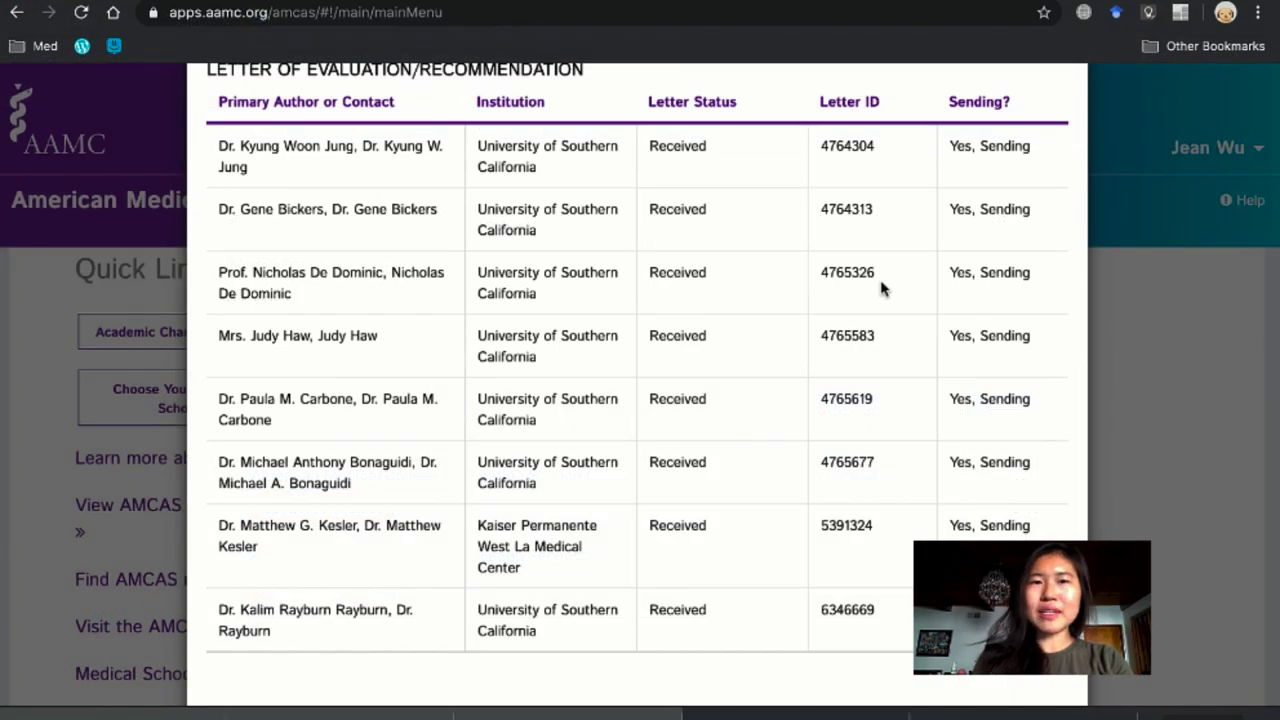
Highlight the Received status in the recommender's row of the document statuses table
scroll(880, 287, "up", 2)
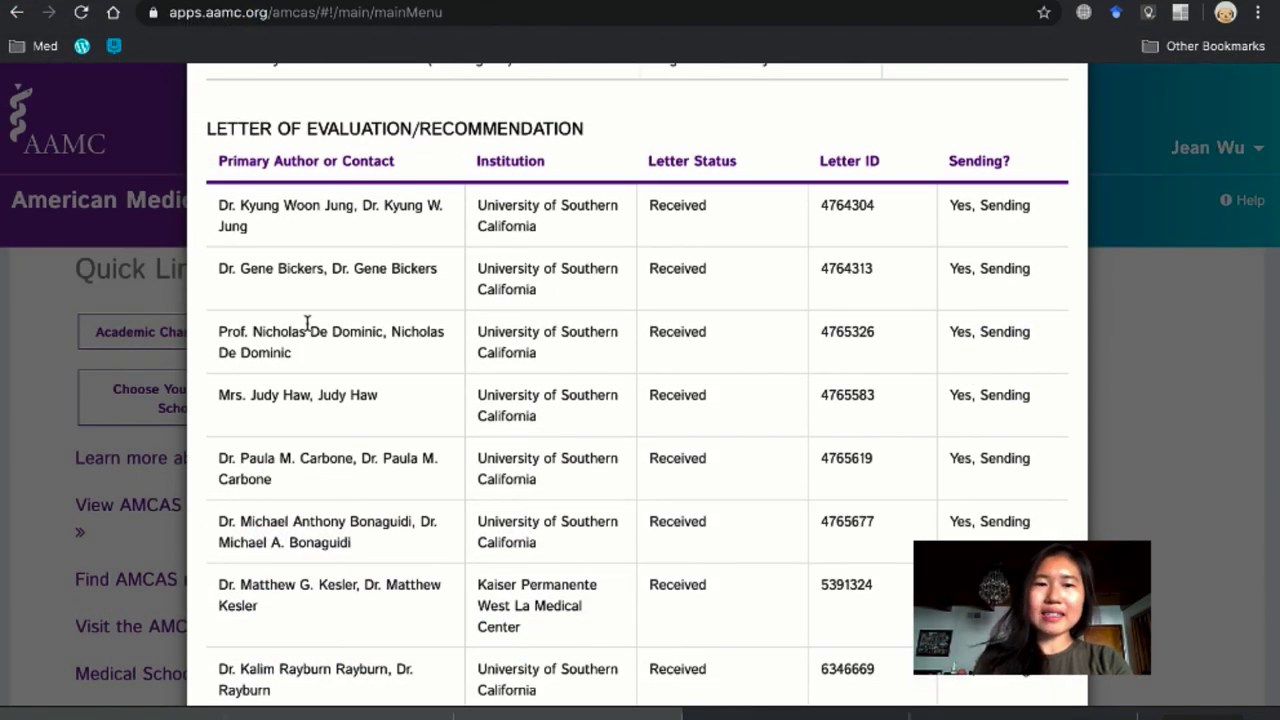
left_click_drag(643, 400, 727, 406)
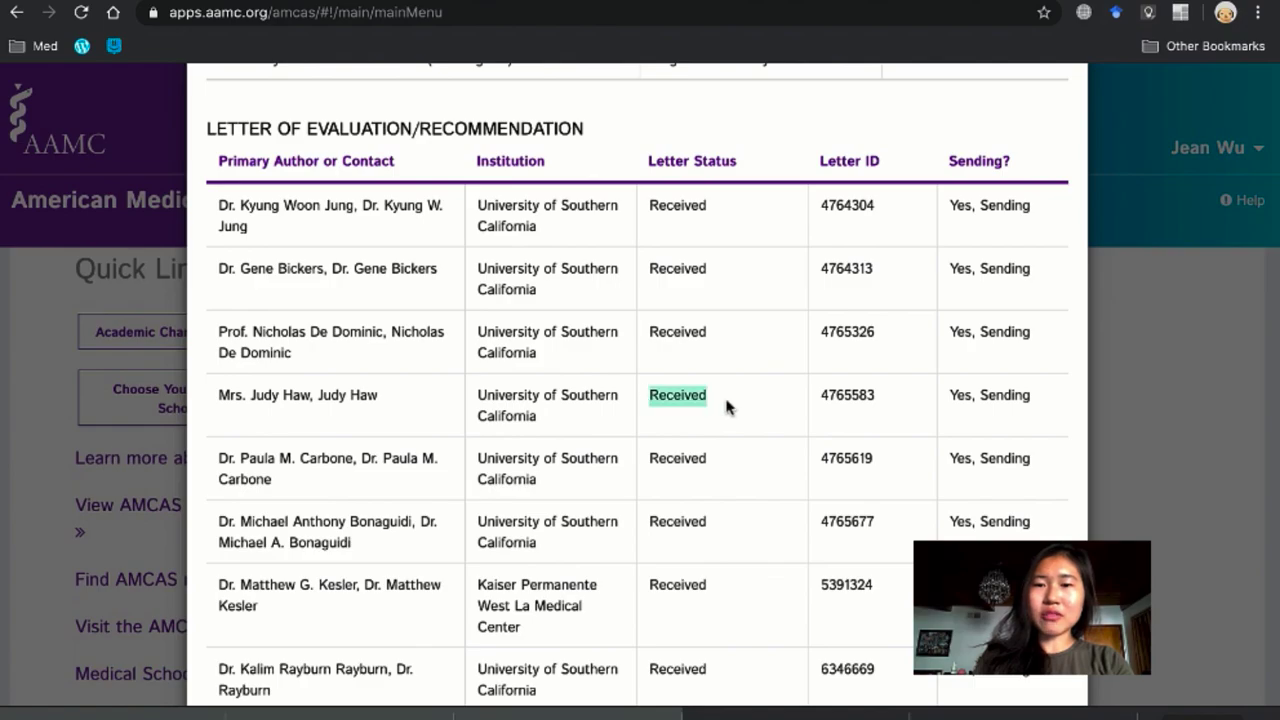